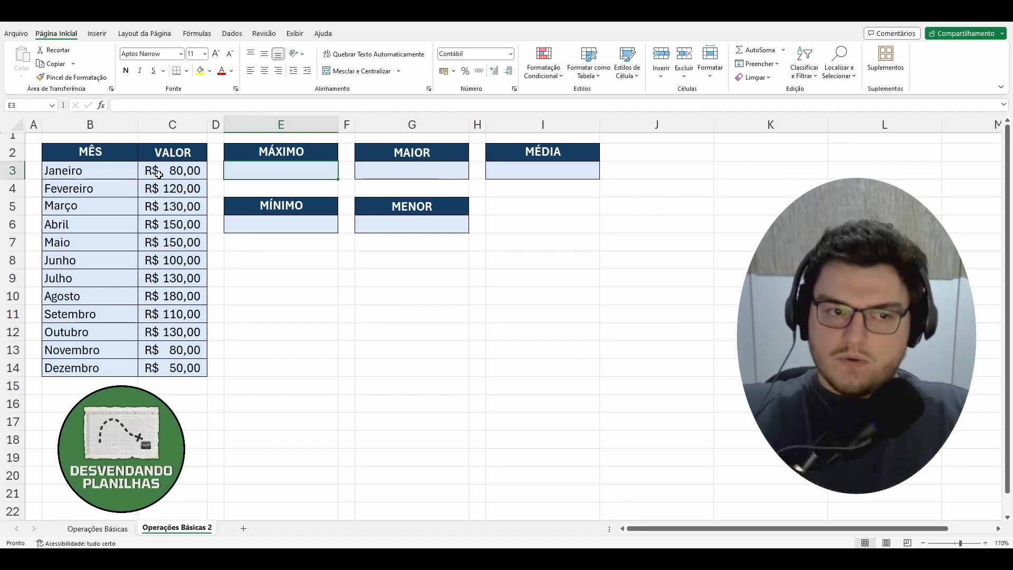
Examine the monthly values in B3:C14 and the result cells under MÁXIMO and MÍNIMO.
{"action": "left_click", "coordinate": [107, 173]}
{"action": "left_click_drag", "start_coordinate": [107, 173], "coordinate": [156, 372]}
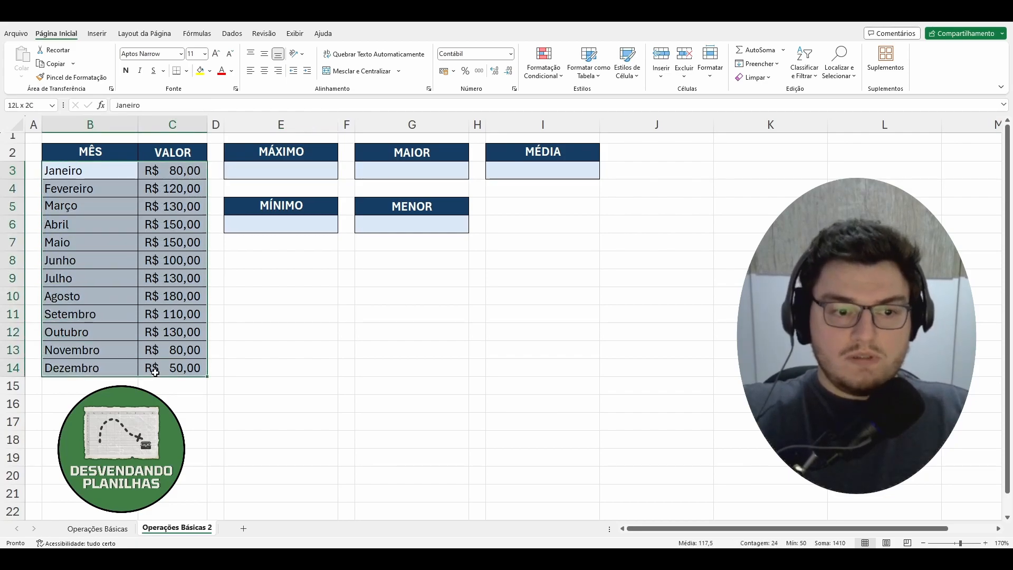
{"action": "left_click", "coordinate": [249, 352]}
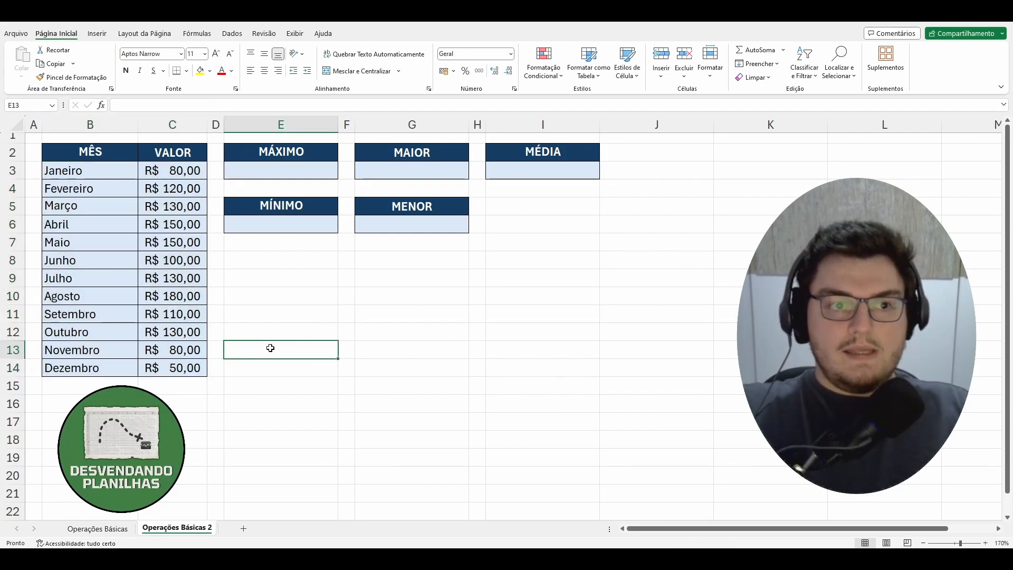
{"action": "left_click_drag", "start_coordinate": [190, 170], "coordinate": [201, 368]}
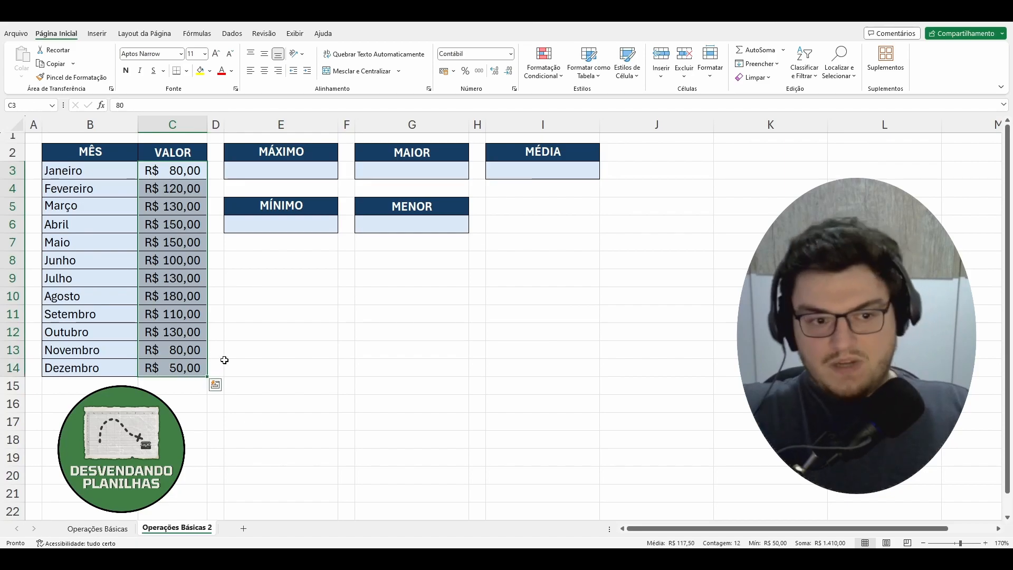
{"action": "left_click", "coordinate": [253, 352]}
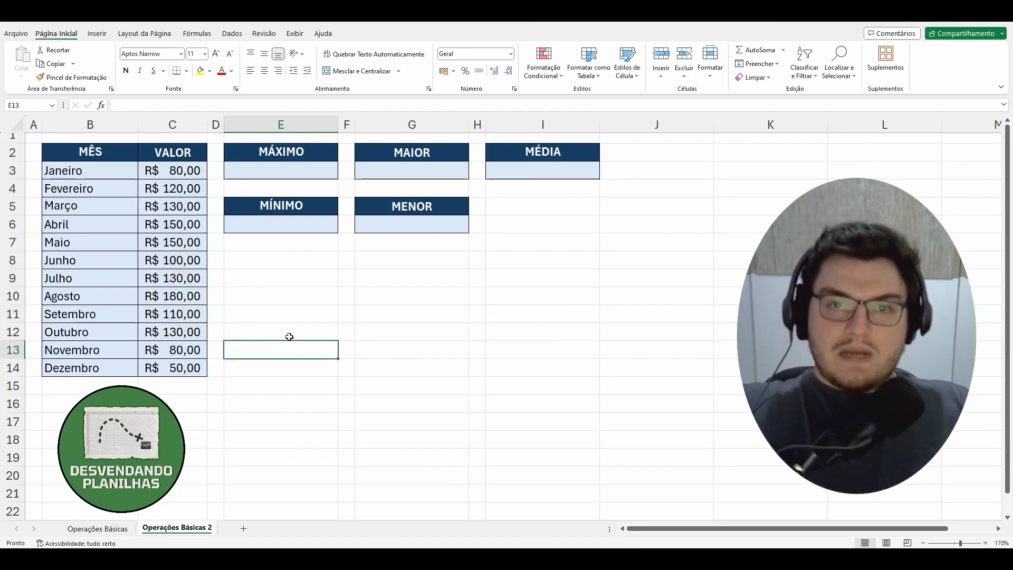
{"action": "left_click", "coordinate": [298, 166]}
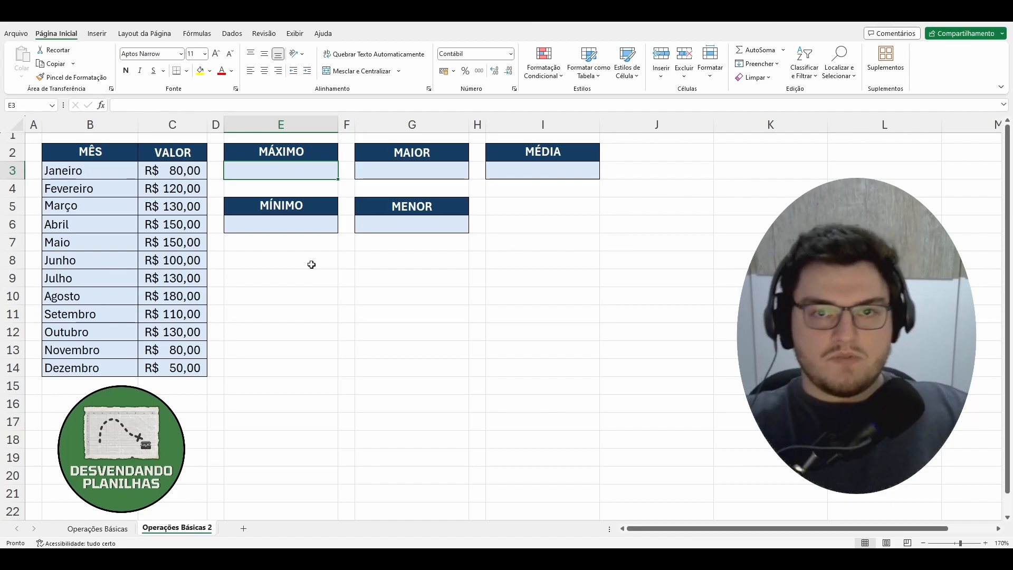
{"action": "left_click", "coordinate": [172, 303]}
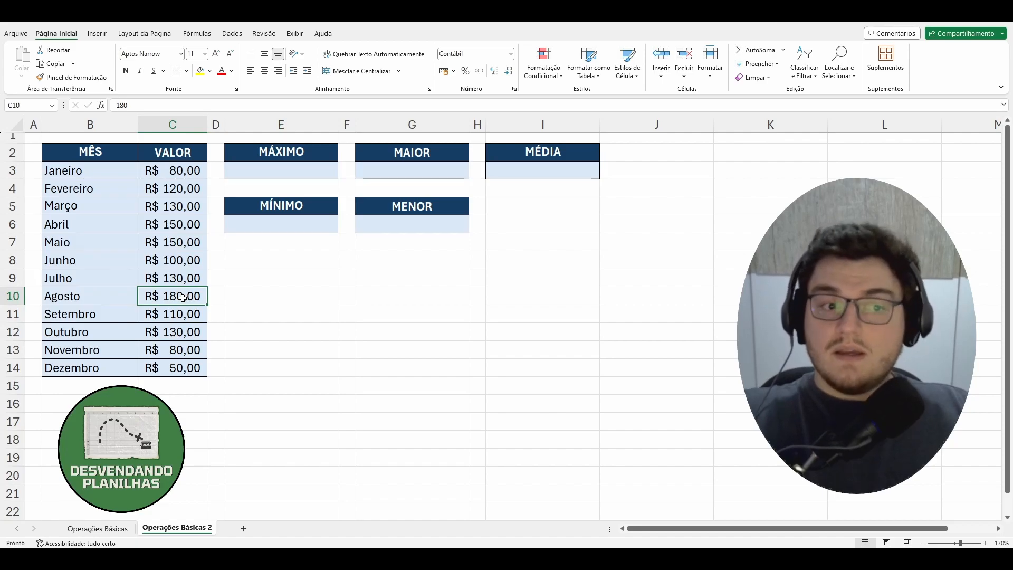
{"action": "left_click_drag", "start_coordinate": [182, 170], "coordinate": [104, 370]}
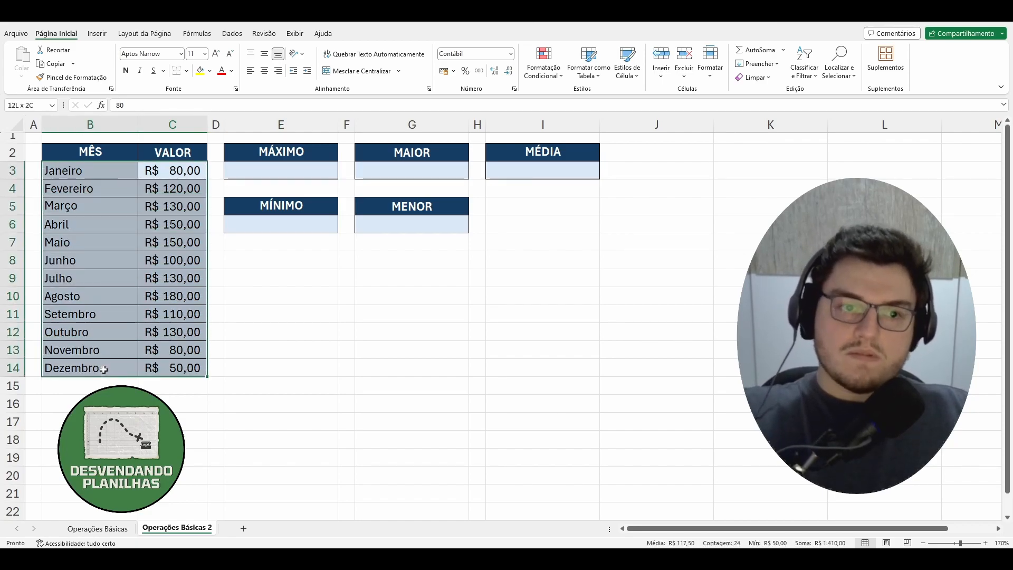
{"action": "left_click", "coordinate": [270, 354]}
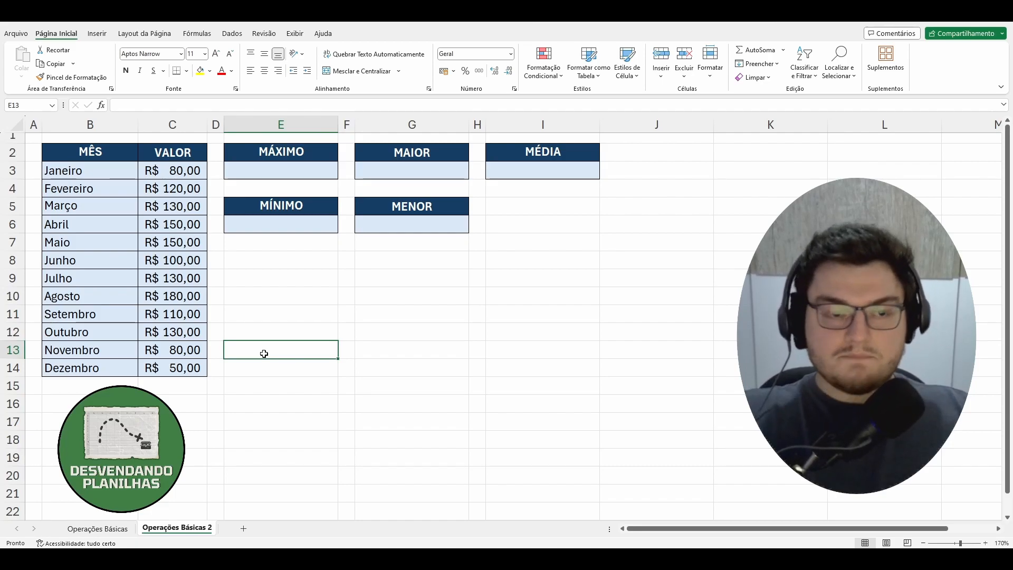
{"action": "left_click", "coordinate": [323, 169]}
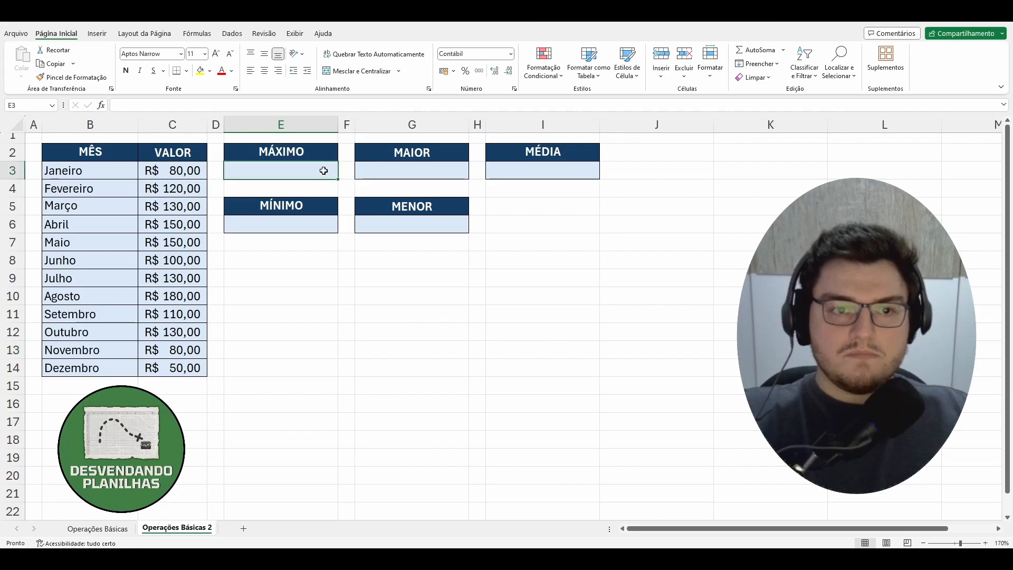
{"action": "left_click", "coordinate": [310, 226]}
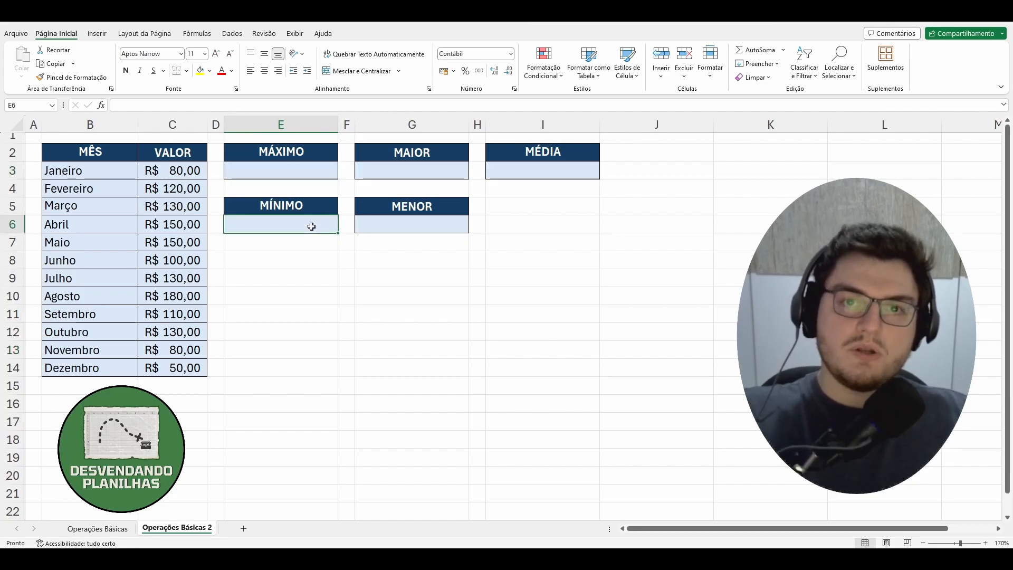
Start a formula in E3 under MÁXIMO and look through the functions matching the unaccented "max".
{"action": "left_click", "coordinate": [282, 177]}
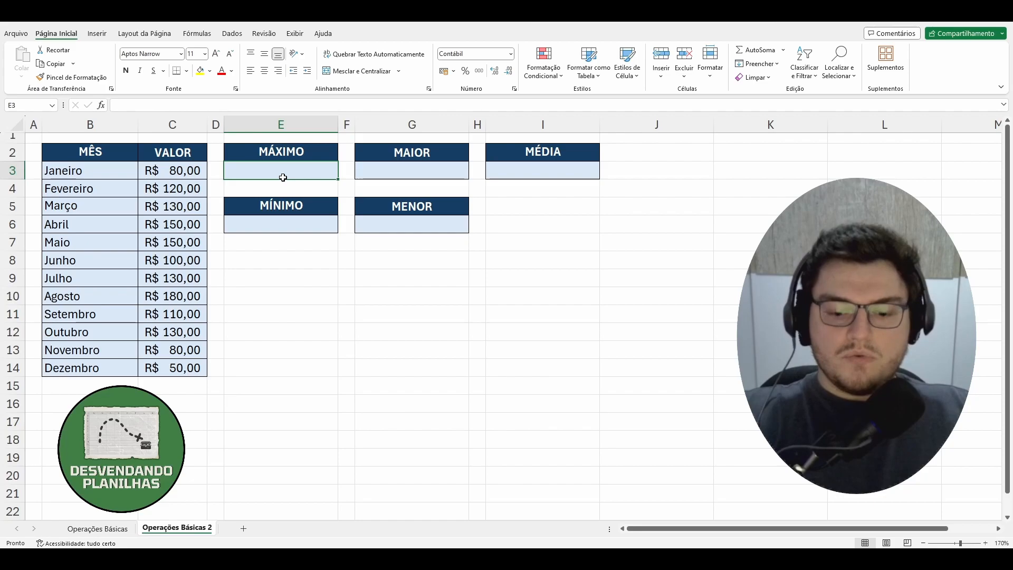
{"action": "type", "text": "="}
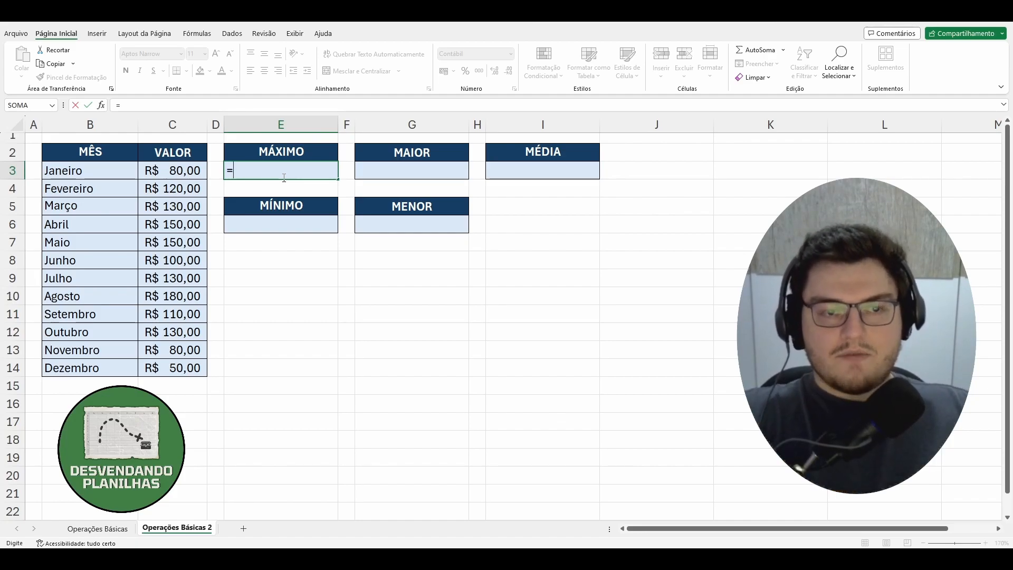
{"action": "type", "text": "max"}
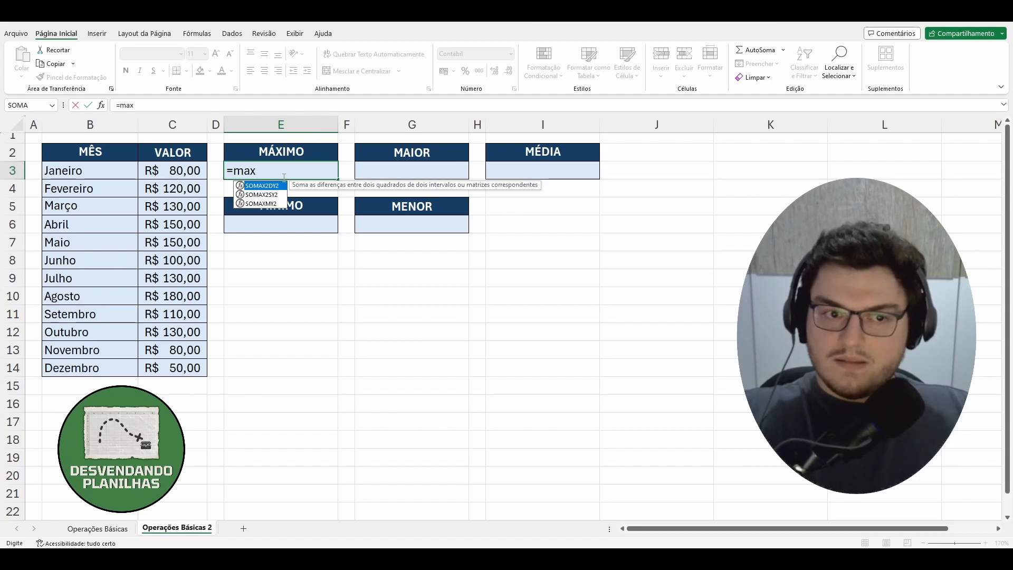
{"action": "key", "text": "Down"}
{"action": "key", "text": "Down"}
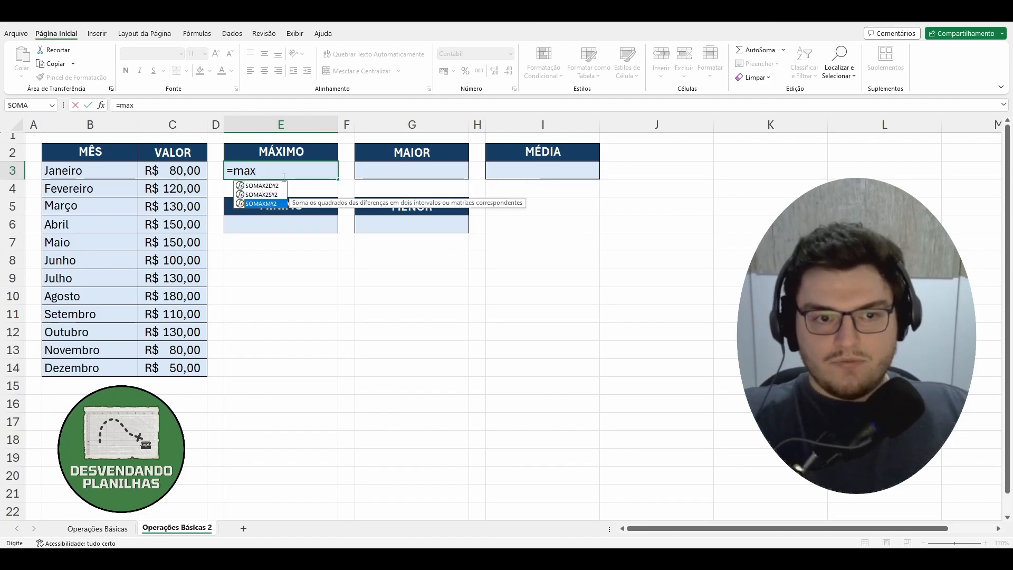
{"action": "key", "text": "Up"}
{"action": "key", "text": "Up"}
{"action": "key", "text": "Down"}
{"action": "key", "text": "Down"}
{"action": "key", "text": "Up"}
{"action": "key", "text": "Up"}
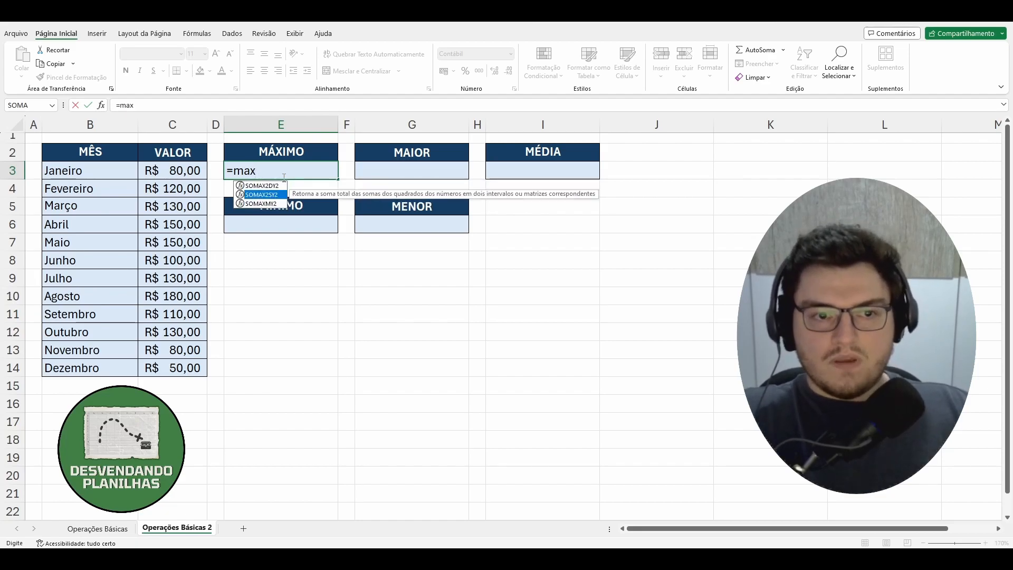
Correct the entry to the accented function and enter =MÁXIMO(C3:C14) in cell E3.
{"action": "key", "text": "BackSpace"}
{"action": "key", "text": "BackSpace"}
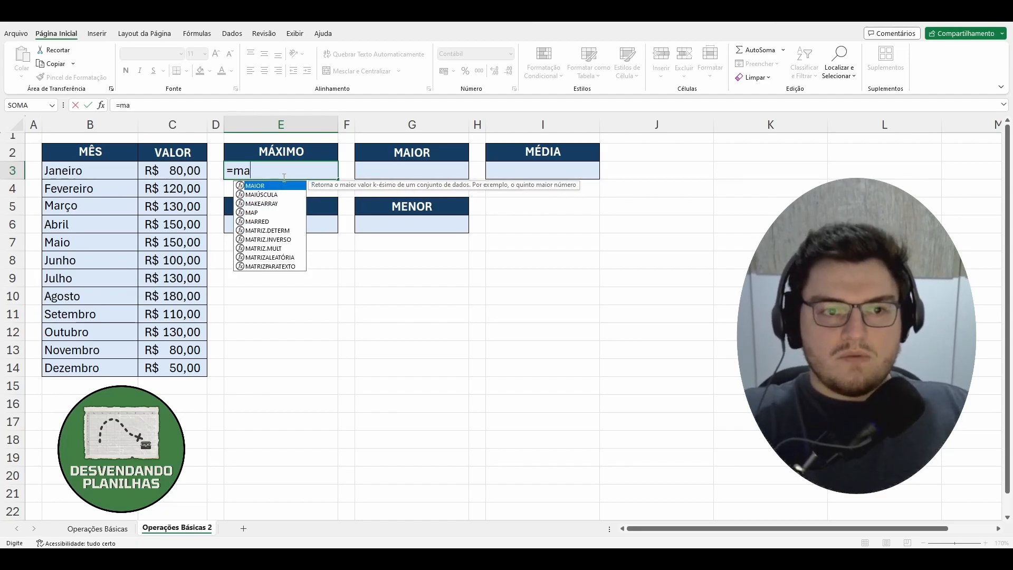
{"action": "key", "text": "Escape"}
{"action": "type", "text": "áx"}
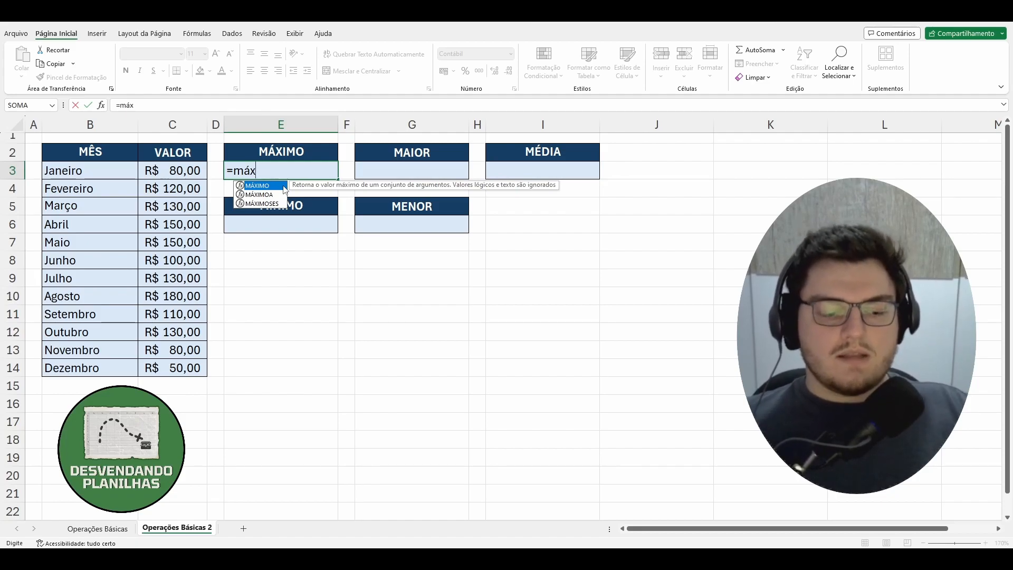
{"action": "double_click", "coordinate": [285, 188]}
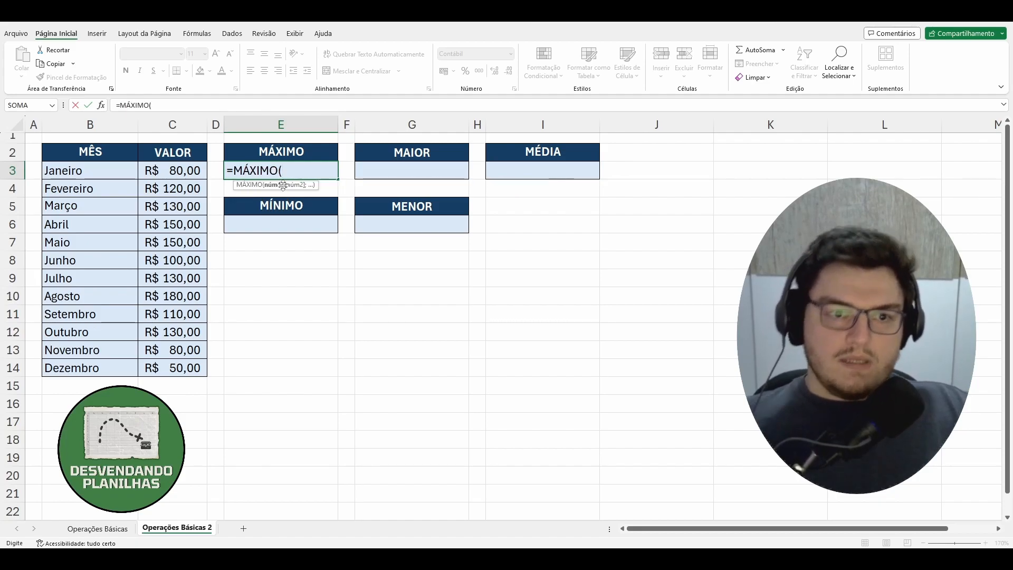
{"action": "left_click", "coordinate": [182, 172]}
{"action": "left_click_drag", "start_coordinate": [182, 171], "coordinate": [182, 369]}
{"action": "type", "text": ")"}
{"action": "key", "text": "Return"}
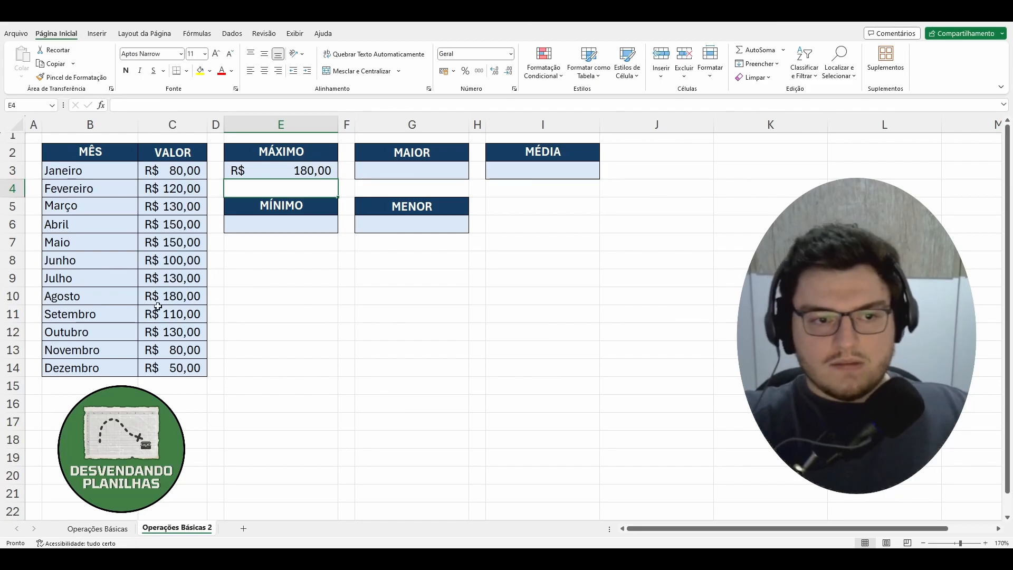
Check the August row and the value column against the MÁXIMO formula in E3.
{"action": "left_click_drag", "start_coordinate": [95, 295], "coordinate": [174, 296]}
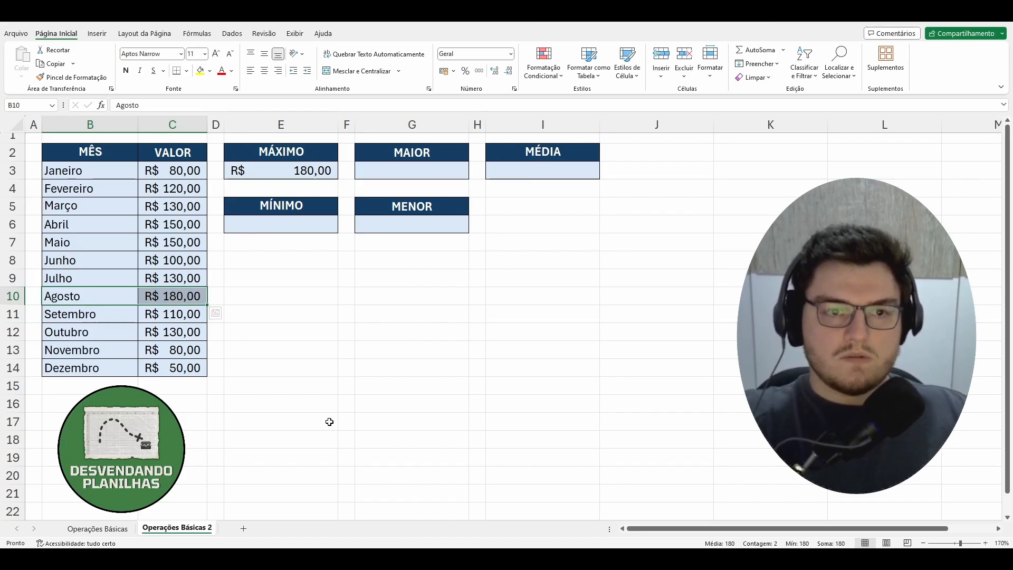
{"action": "left_click", "coordinate": [345, 419]}
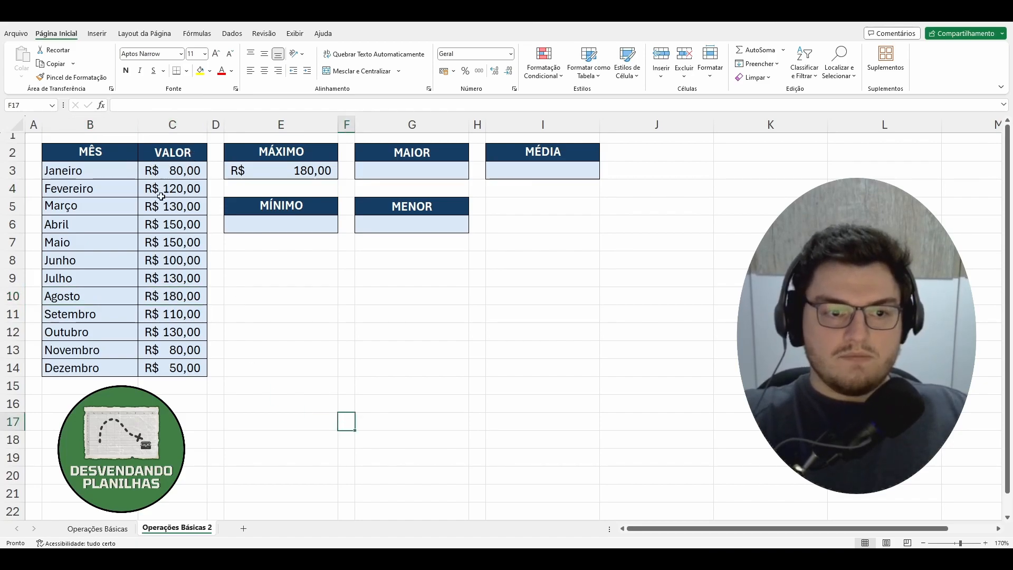
{"action": "left_click", "coordinate": [289, 173]}
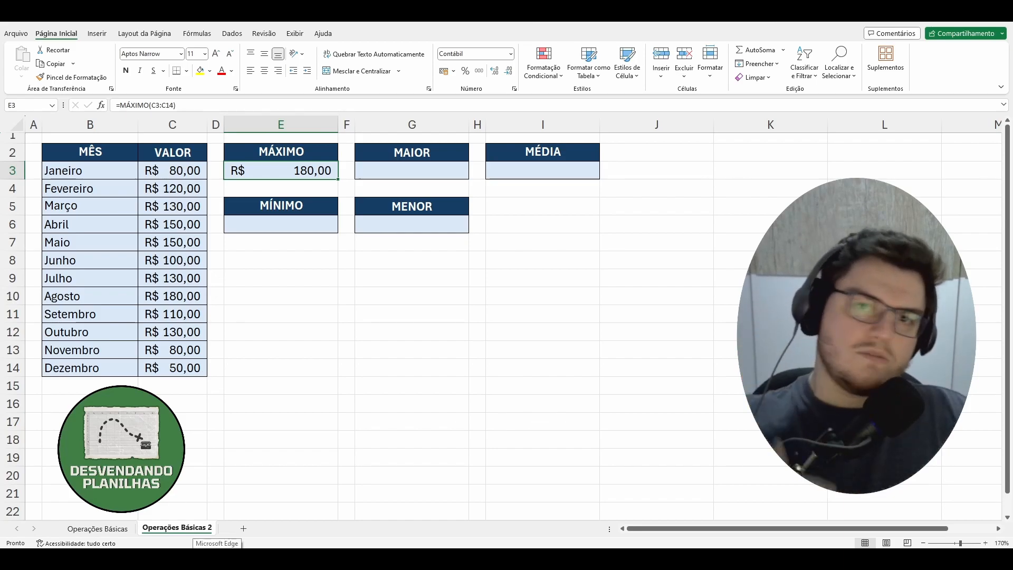
{"action": "mouse_move", "coordinate": [179, 170]}
{"action": "left_mouse_down"}
{"action": "mouse_move", "coordinate": [177, 519]}
{"action": "mouse_move", "coordinate": [205, 491]}
{"action": "mouse_move", "coordinate": [197, 31]}
{"action": "mouse_move", "coordinate": [207, 33]}
{"action": "mouse_move", "coordinate": [195, 160]}
{"action": "left_mouse_up"}
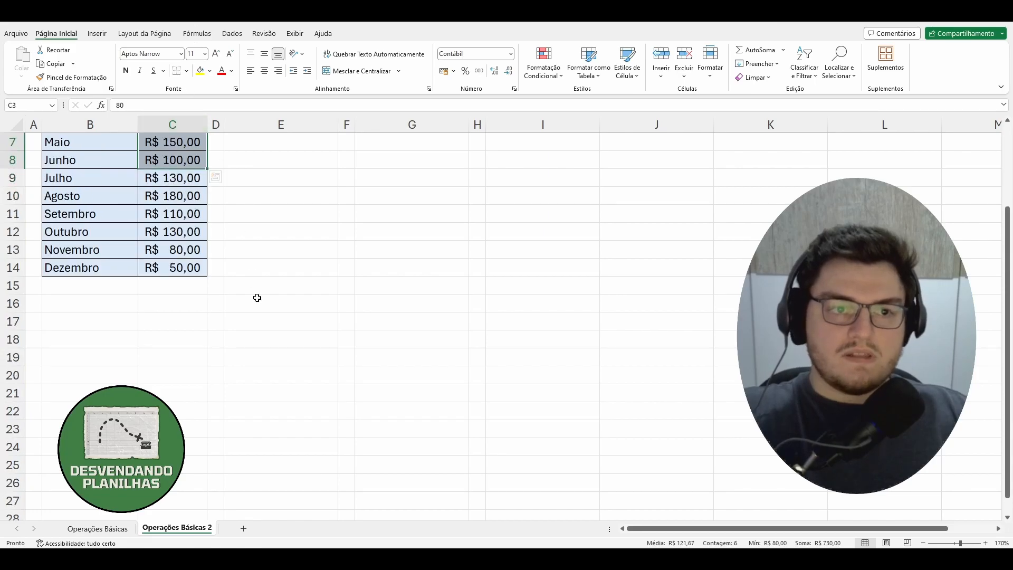
{"action": "left_click", "coordinate": [257, 298]}
{"action": "scroll", "coordinate": [227, 293], "scroll_direction": "up", "scroll_amount": 2}
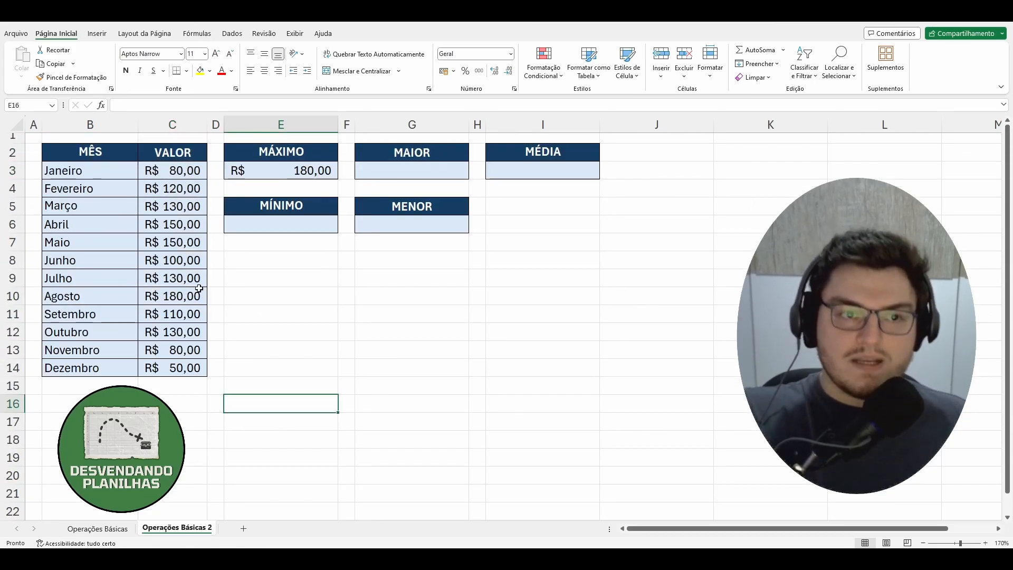
Change the MÁXIMO formula in E3 to reference the whole column, C:C.
{"action": "left_click", "coordinate": [331, 174]}
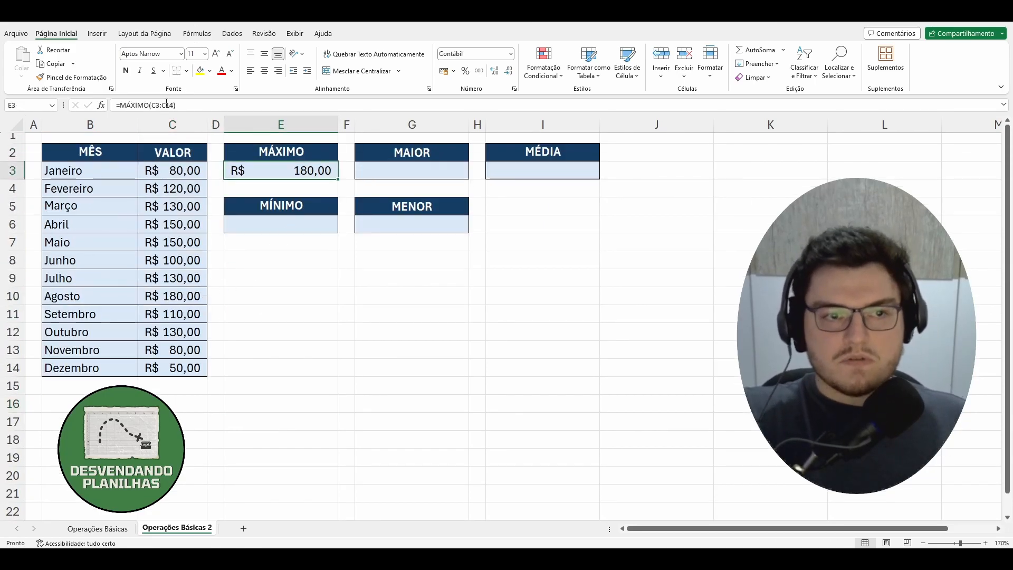
{"action": "left_click", "coordinate": [201, 105]}
{"action": "key", "text": "BackSpace"}
{"action": "key", "text": "BackSpace"}
{"action": "key", "text": "BackSpace"}
{"action": "key", "text": "BackSpace"}
{"action": "key", "text": "BackSpace"}
{"action": "key", "text": "BackSpace"}
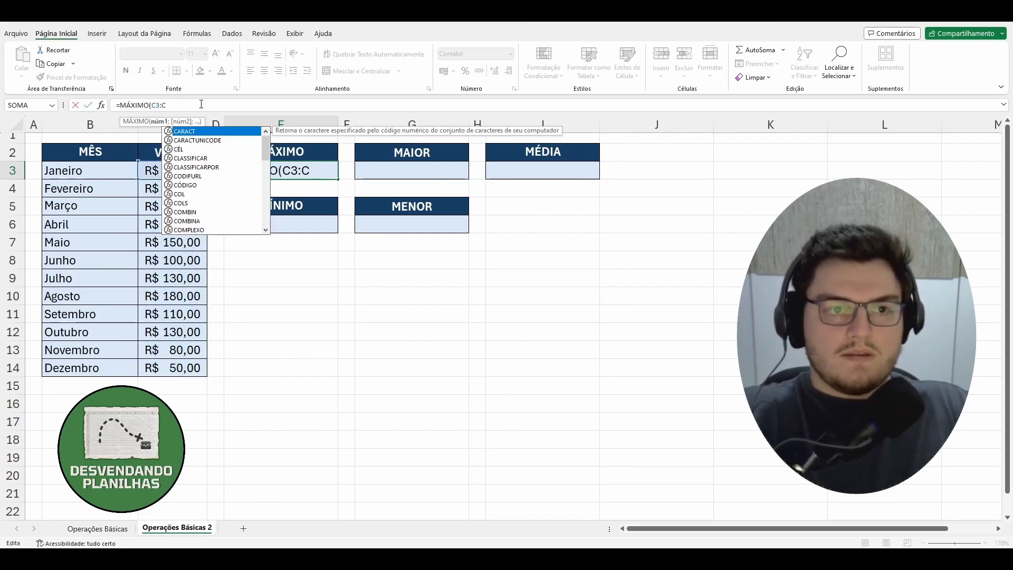
{"action": "key", "text": "BackSpace"}
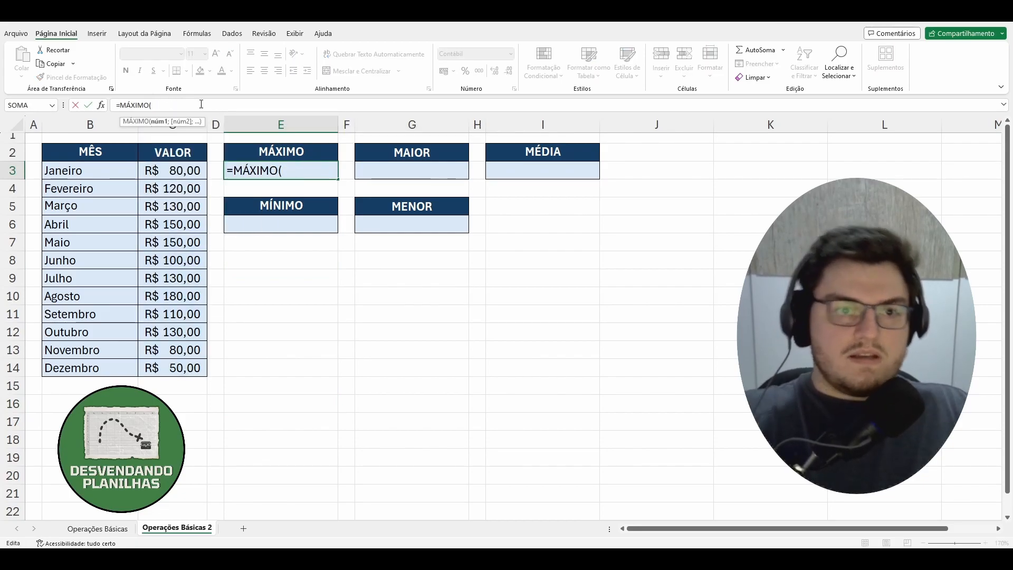
{"action": "left_click", "coordinate": [166, 126]}
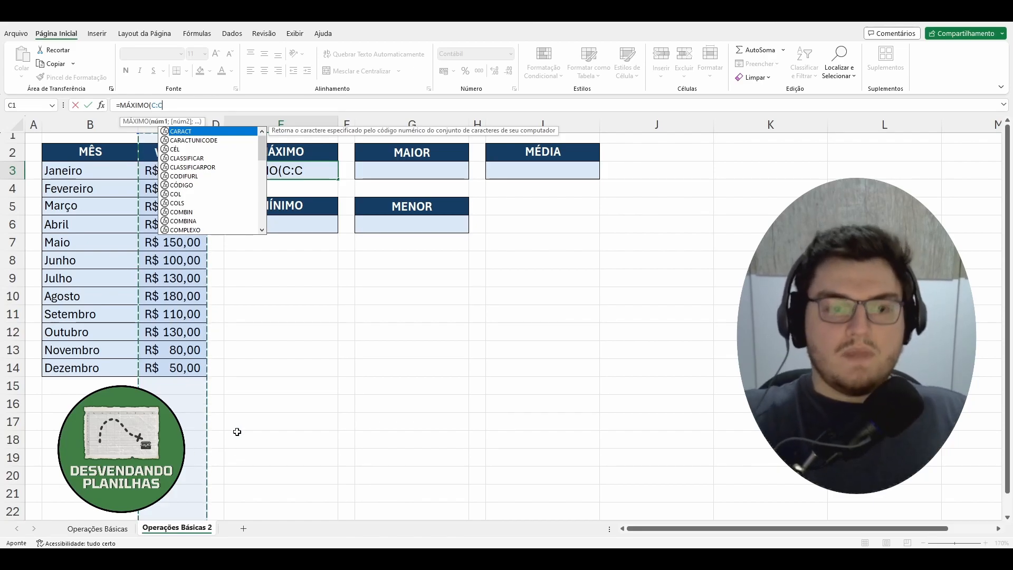
{"action": "type", "text": ")"}
{"action": "key", "text": "Return"}
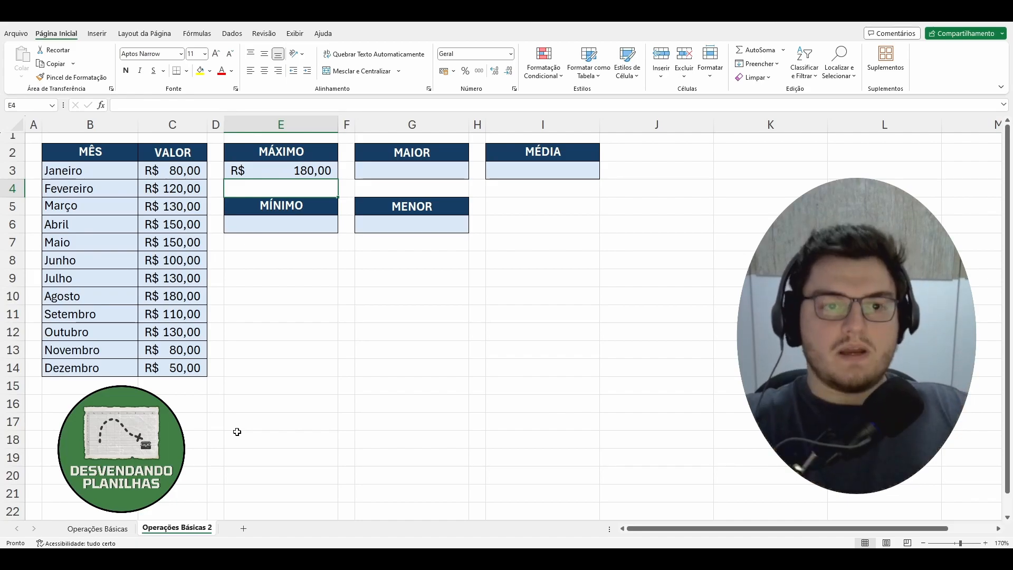
Set the MÁXIMO formula in E3 to evaluate only the range C3:C14.
{"action": "left_click", "coordinate": [298, 170]}
{"action": "left_click", "coordinate": [177, 104]}
{"action": "key", "text": "BackSpace"}
{"action": "key", "text": "BackSpace"}
{"action": "key", "text": "BackSpace"}
{"action": "key", "text": "BackSpace"}
{"action": "left_click_drag", "start_coordinate": [158, 170], "coordinate": [158, 369]}
{"action": "type", "text": ")"}
{"action": "key", "text": "Return"}
Start a formula in E6 under MÍNIMO and look through the functions matching the unaccented "min".
{"action": "left_click", "coordinate": [318, 224]}
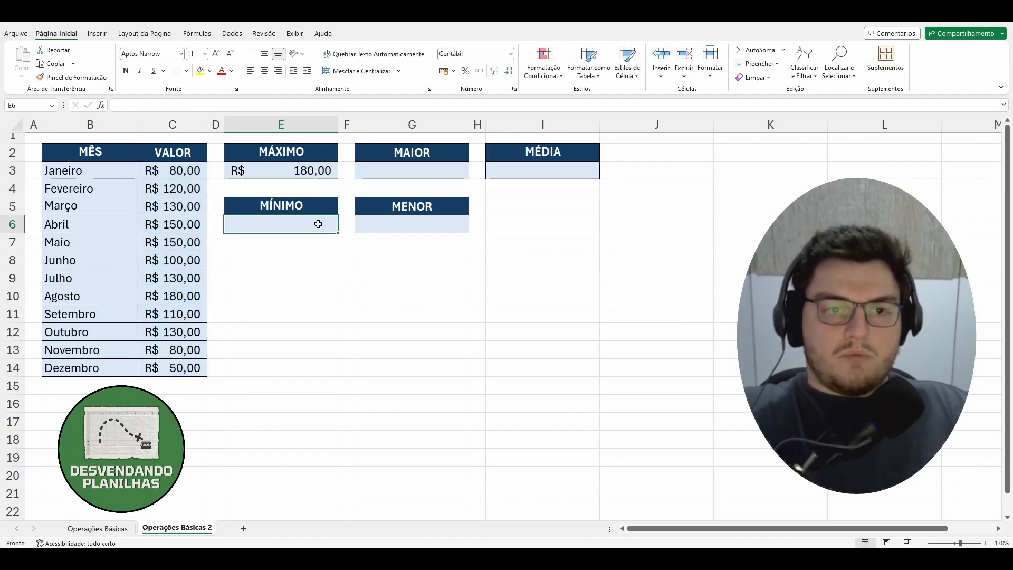
{"action": "type", "text": "="}
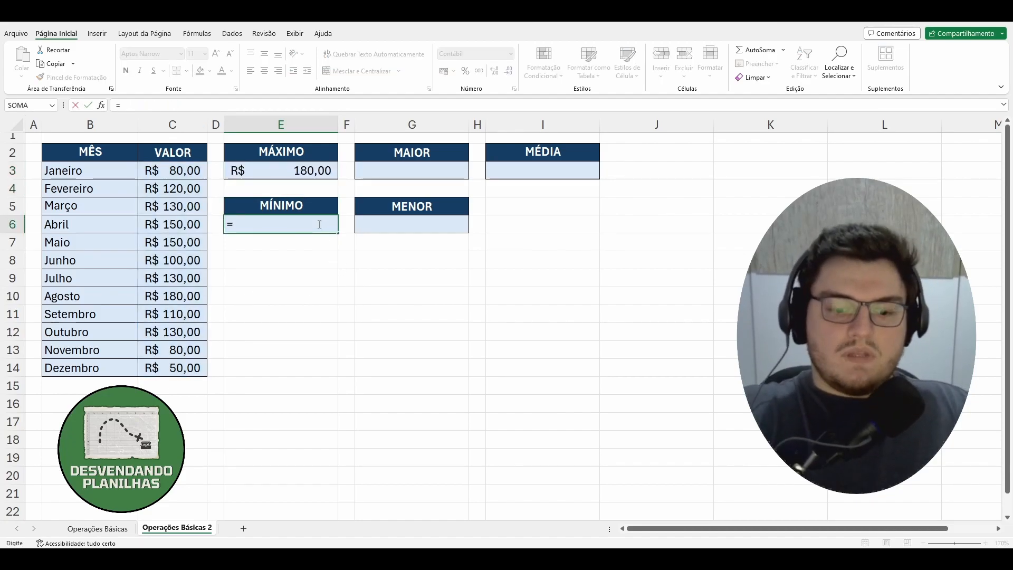
{"action": "type", "text": "min"}
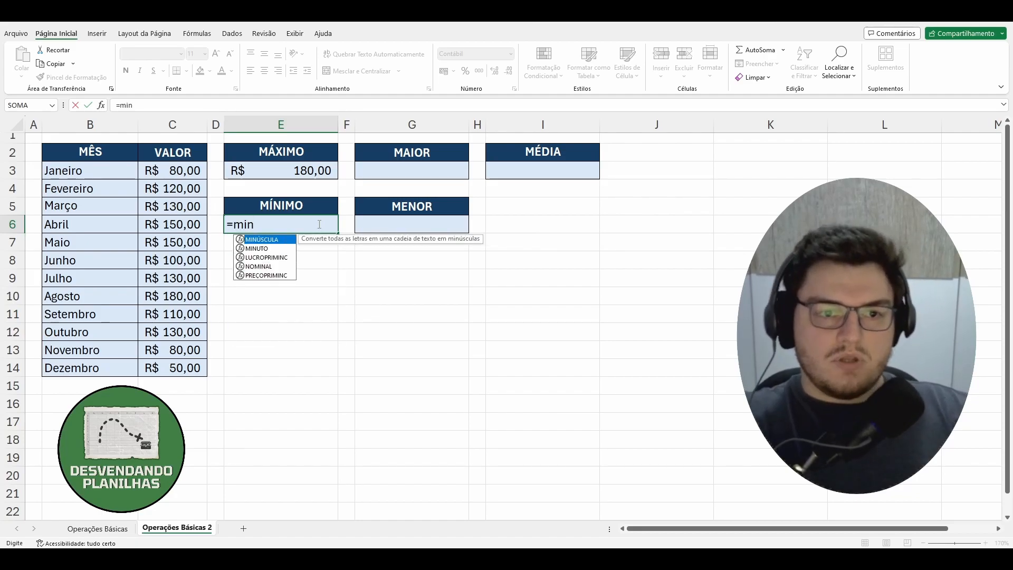
{"action": "key", "text": "Down"}
{"action": "key", "text": "Down"}
{"action": "key", "text": "Down"}
{"action": "key", "text": "Up"}
{"action": "key", "text": "Up"}
{"action": "key", "text": "Up"}
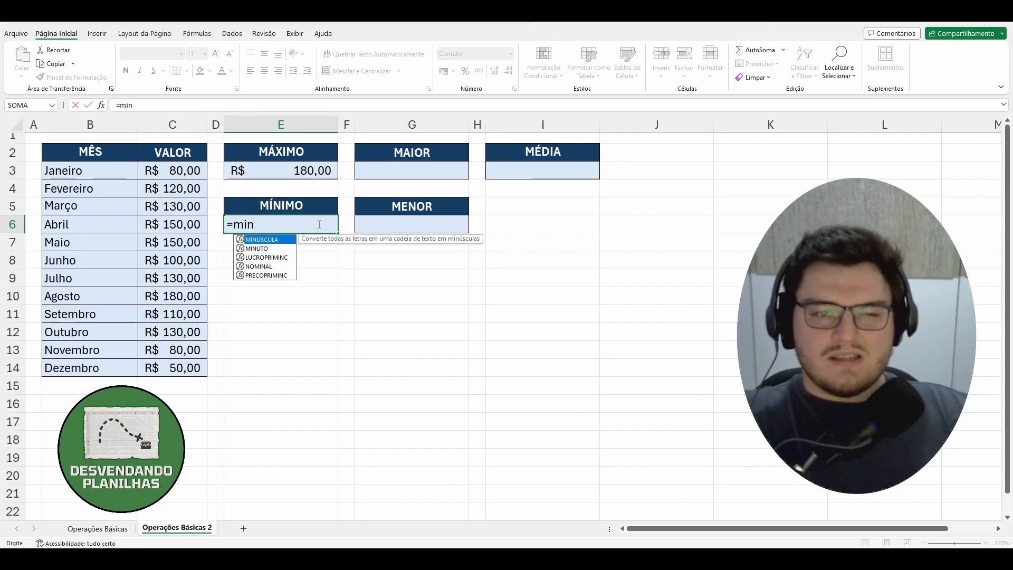
Replace the unaccented search text in E6 with "mín" and insert the MÍNIMO function from the matching suggestions.
{"action": "key", "text": "BackSpace"}
{"action": "key", "text": "BackSpace"}
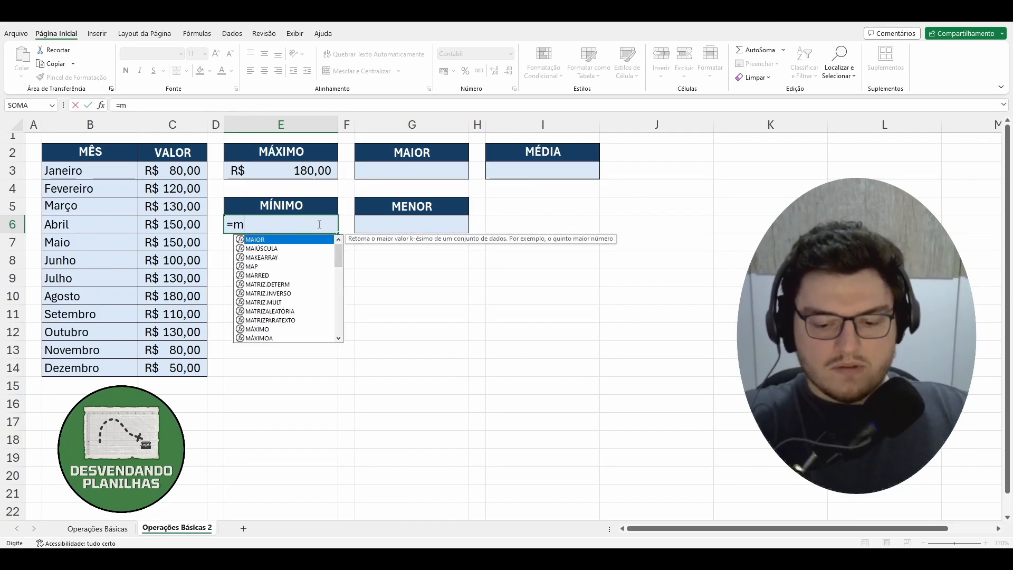
{"action": "type", "text": "ín"}
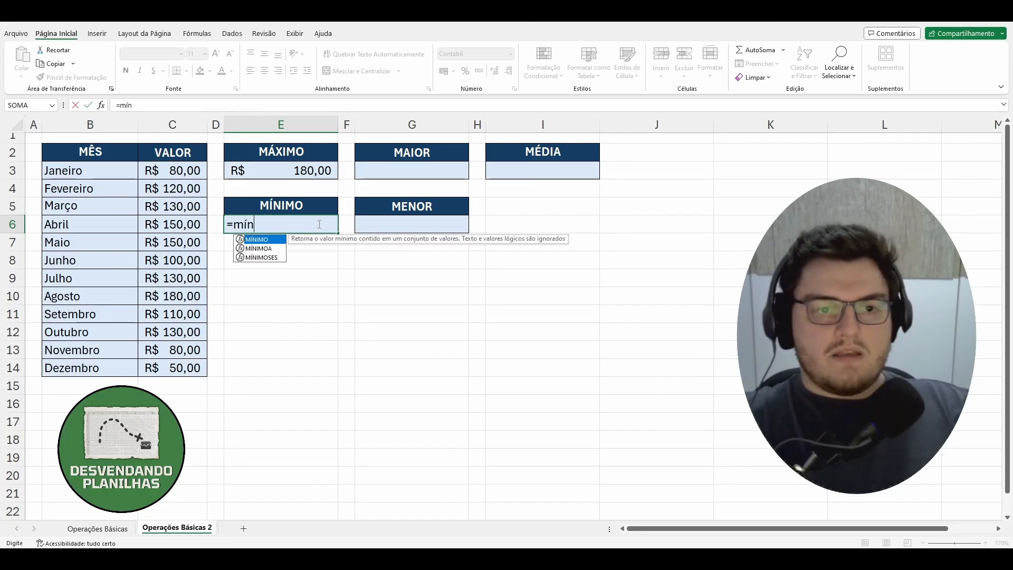
{"action": "key", "text": "Down"}
{"action": "key", "text": "Down"}
{"action": "key", "text": "Up"}
{"action": "key", "text": "Up"}
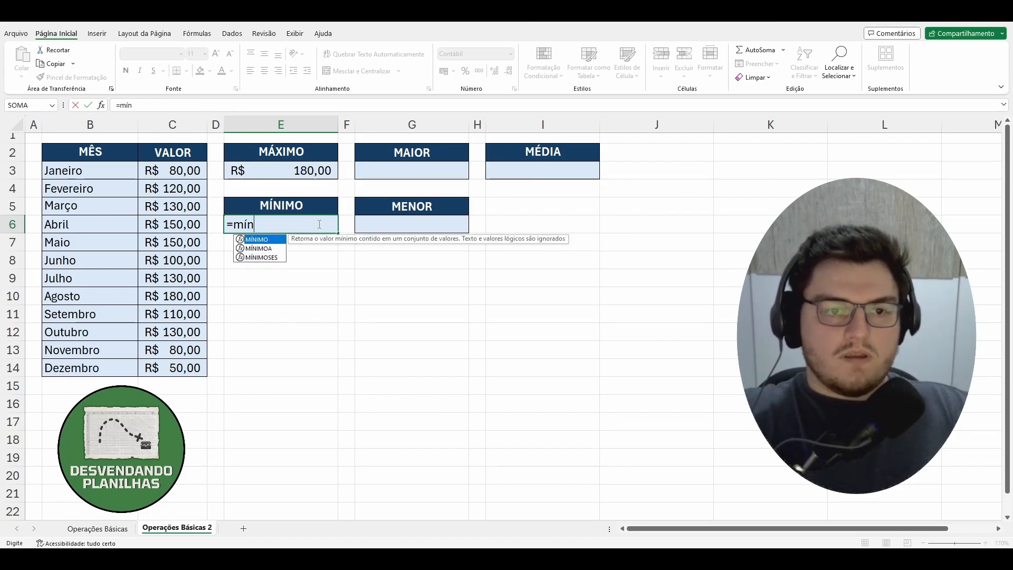
{"action": "key", "text": "Down"}
{"action": "key", "text": "Down"}
{"action": "key", "text": "Up"}
{"action": "key", "text": "Up"}
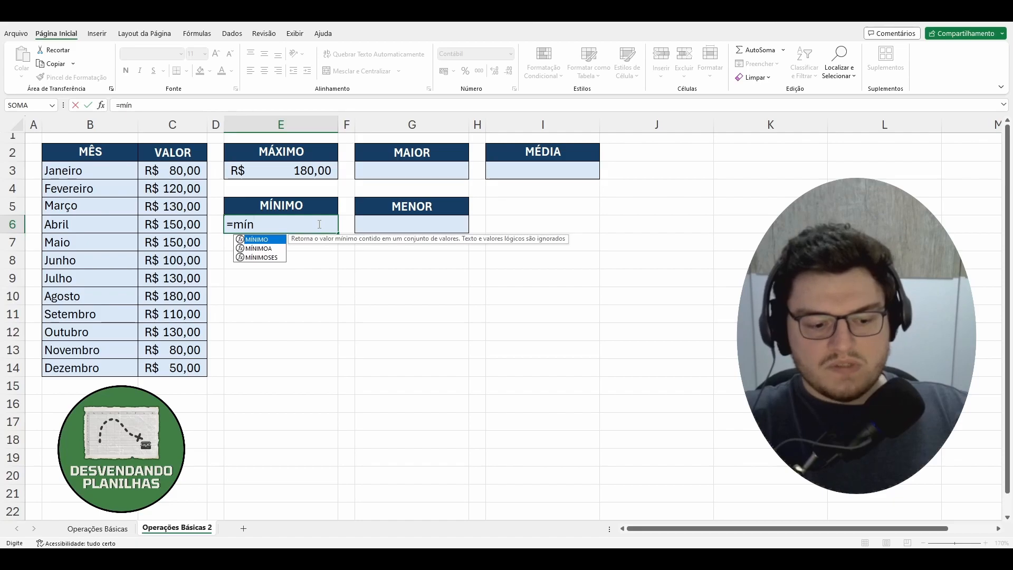
{"action": "key", "text": "Tab"}
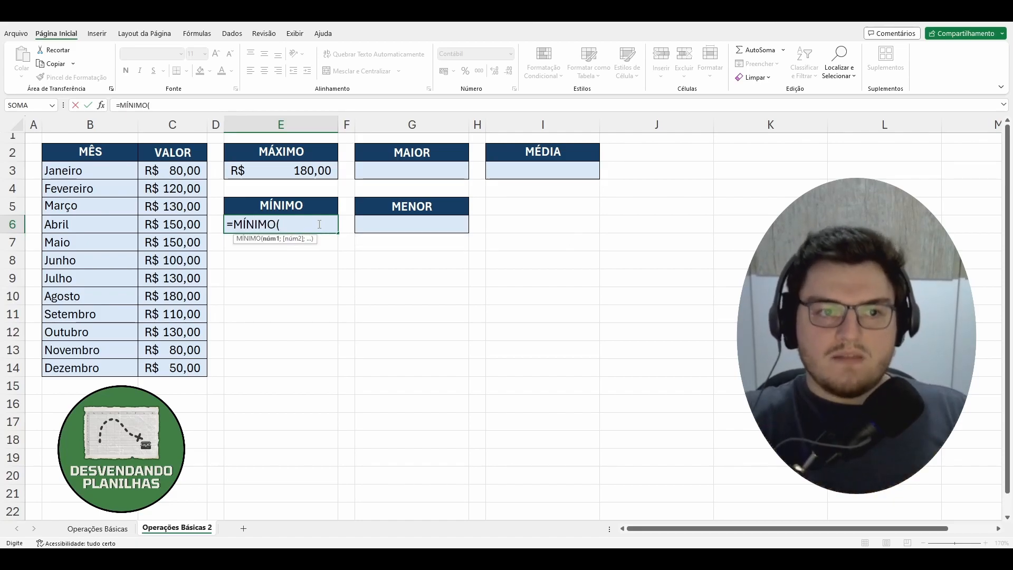
Complete the MÍNIMO formula in E6 with the separate cells C3, C5 and C11 as its arguments.
{"action": "mouse_move", "coordinate": [182, 174]}
{"action": "left_mouse_down"}
{"action": "mouse_move", "coordinate": [182, 345]}
{"action": "mouse_move", "coordinate": [186, 170]}
{"action": "left_mouse_up"}
{"action": "left_click", "coordinate": [319, 224]}
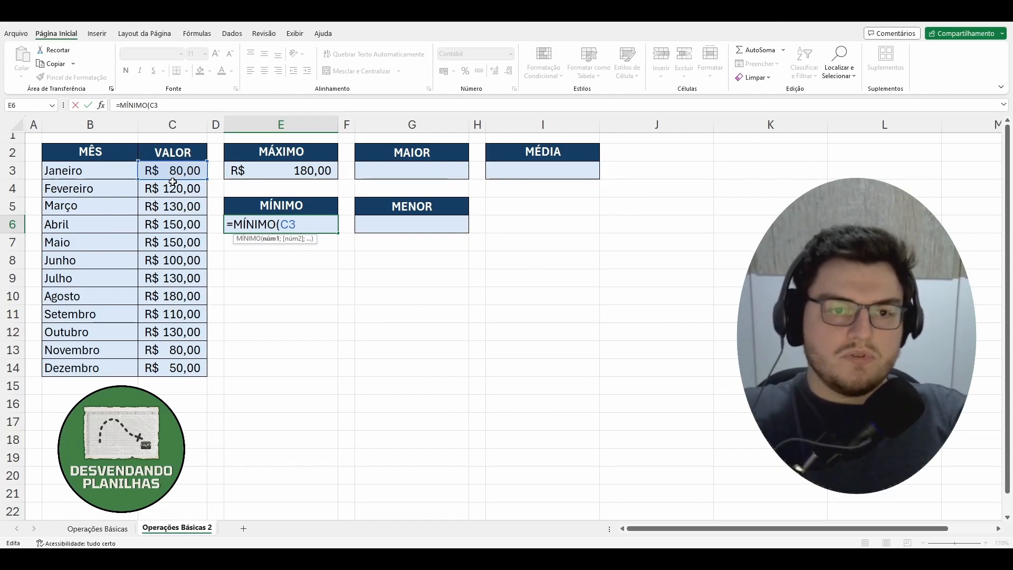
{"action": "type", "text": ";"}
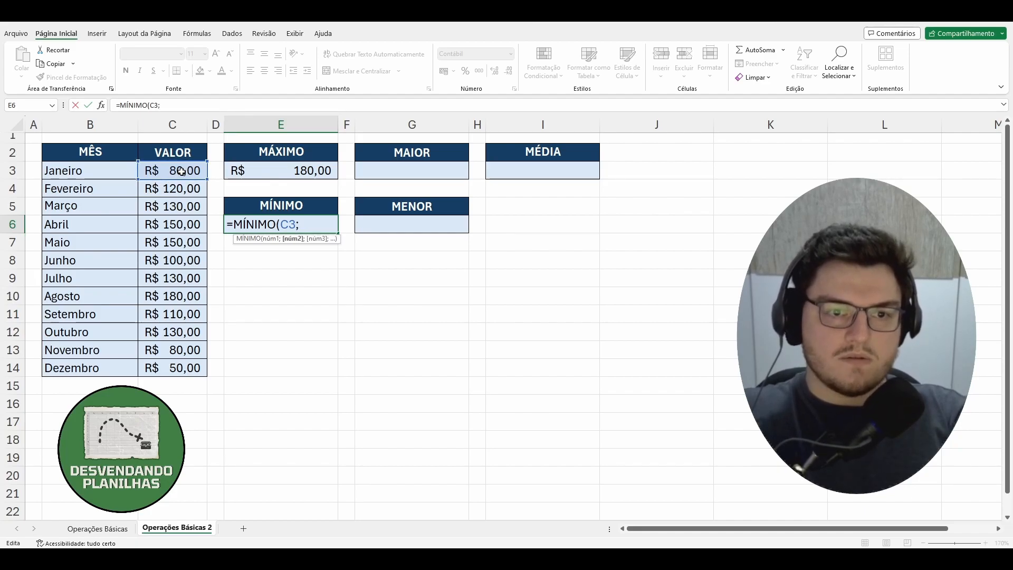
{"action": "left_click", "coordinate": [184, 207]}
{"action": "type", "text": ";"}
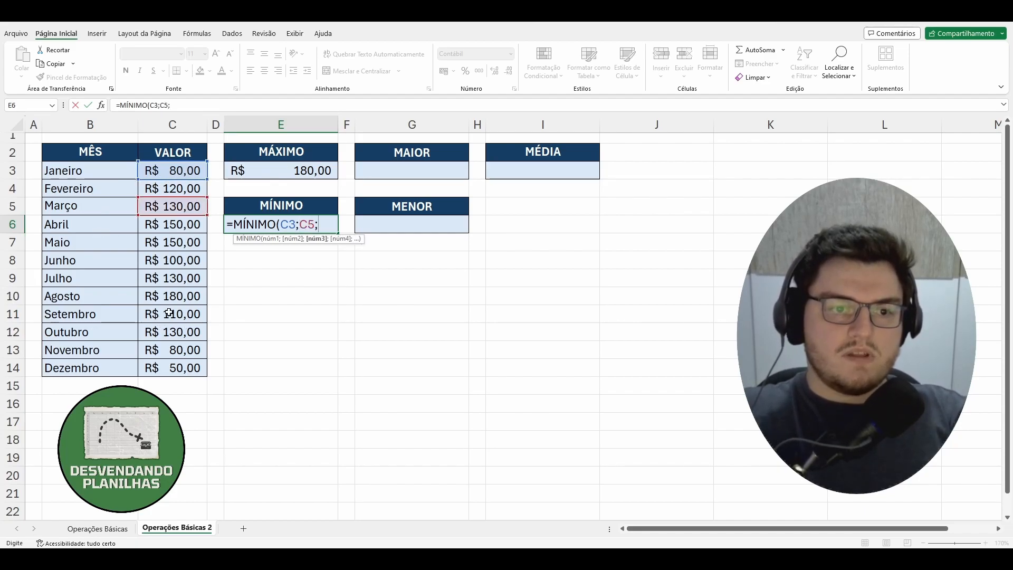
{"action": "left_click", "coordinate": [173, 313]}
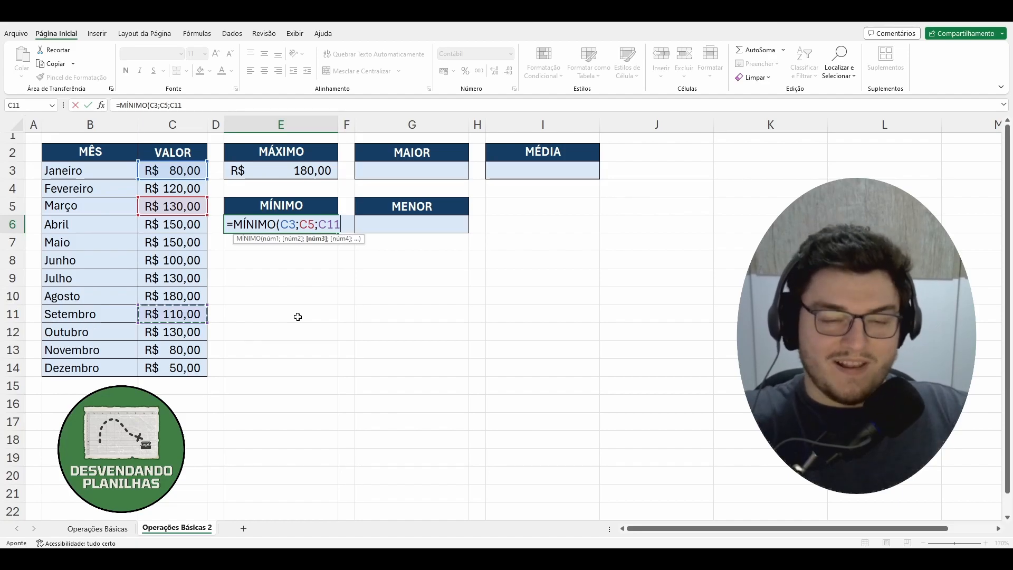
{"action": "type", "text": ")"}
{"action": "key", "text": "Return"}
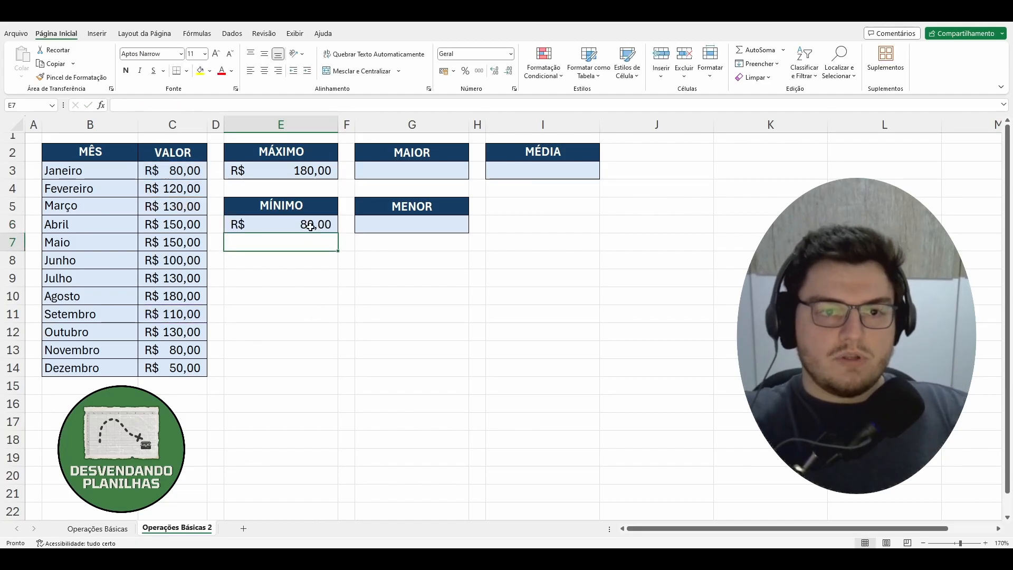
Compare the formulas in E3 and E6, and change the MÍNIMO formula in E6 to evaluate the range C3:C14.
{"action": "left_click", "coordinate": [282, 172]}
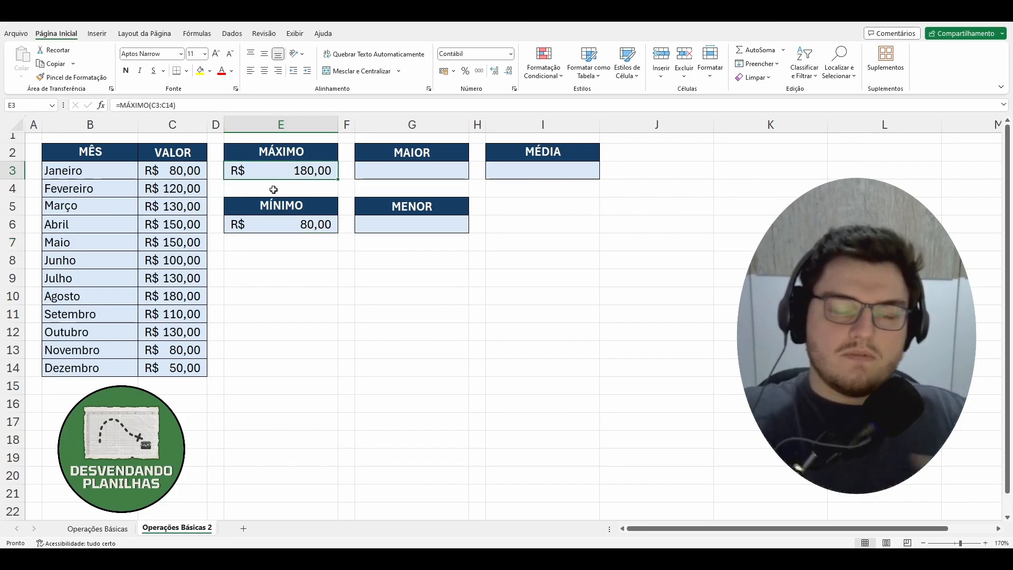
{"action": "left_click", "coordinate": [327, 227]}
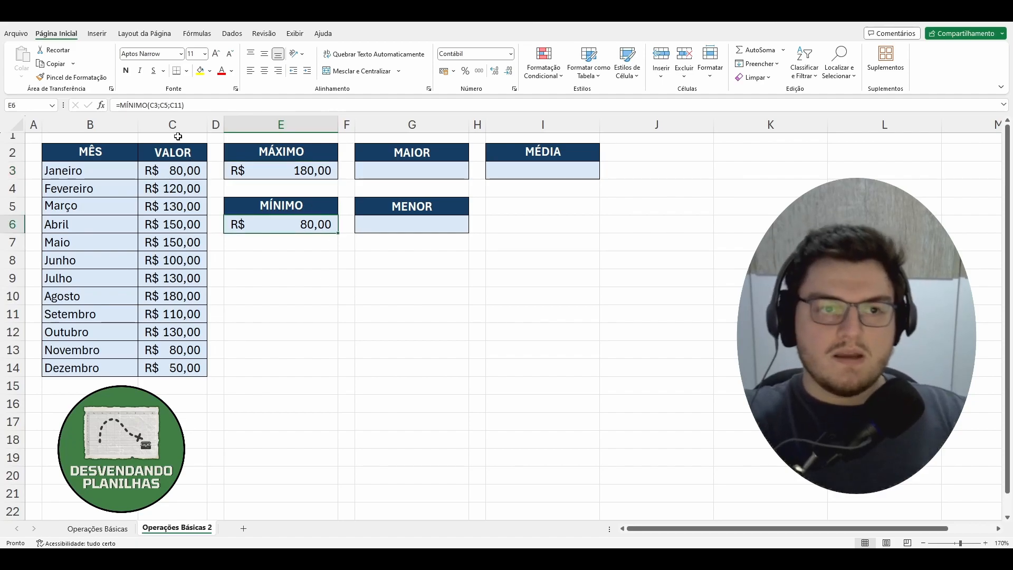
{"action": "left_click", "coordinate": [189, 106]}
{"action": "key", "text": "BackSpace"}
{"action": "key", "text": "BackSpace"}
{"action": "key", "text": "BackSpace"}
{"action": "key", "text": "BackSpace"}
{"action": "key", "text": "BackSpace"}
{"action": "key", "text": "BackSpace"}
{"action": "key", "text": "BackSpace"}
{"action": "key", "text": "BackSpace"}
{"action": "key", "text": "BackSpace"}
{"action": "key", "text": "BackSpace"}
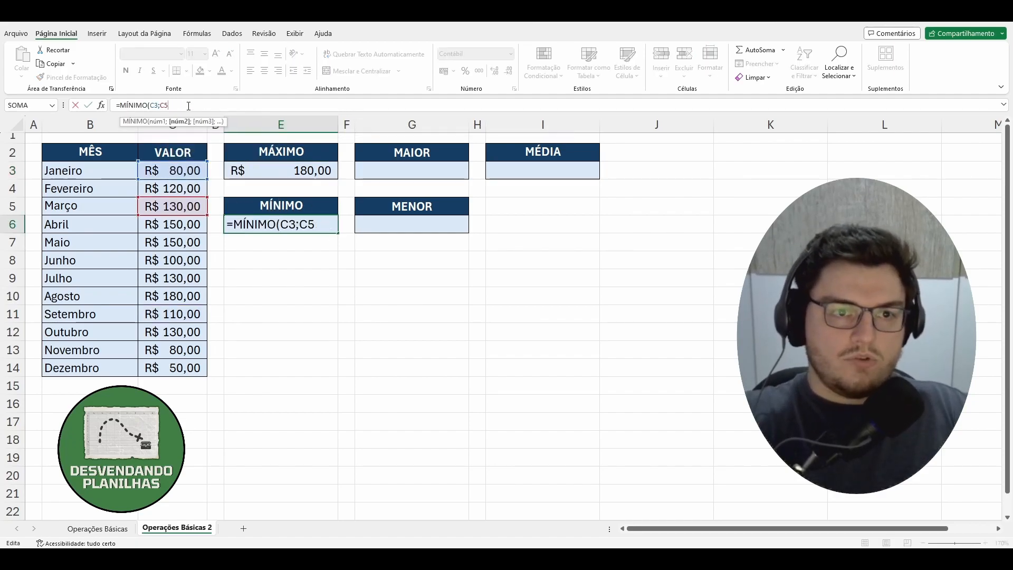
{"action": "left_click_drag", "start_coordinate": [166, 165], "coordinate": [167, 368]}
{"action": "type", "text": ")"}
{"action": "key", "text": "Return"}
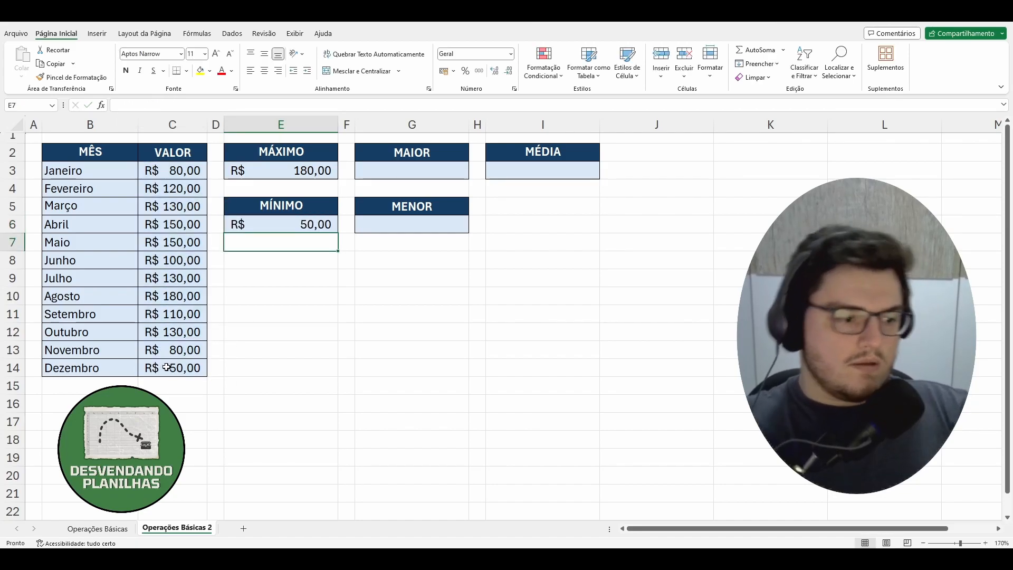
Check the December value in C14 against the MÍNIMO result.
{"action": "left_click", "coordinate": [185, 368]}
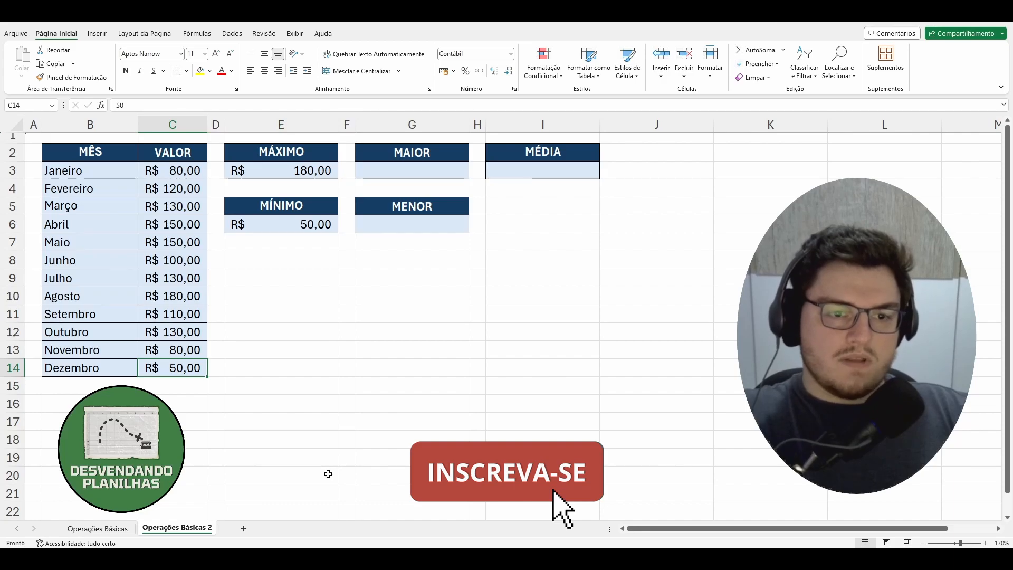
{"action": "left_click", "coordinate": [342, 421]}
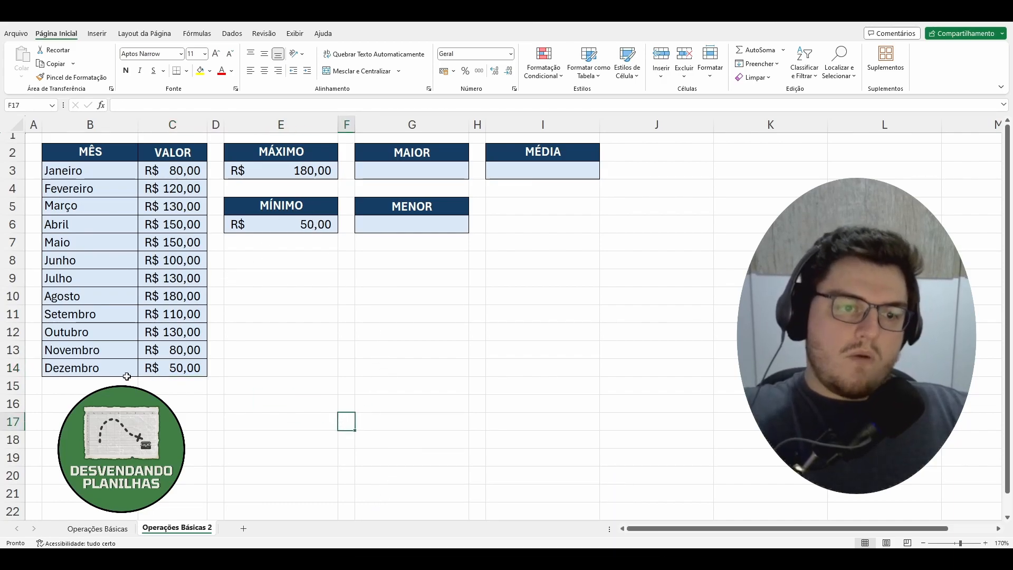
{"action": "left_click", "coordinate": [187, 370]}
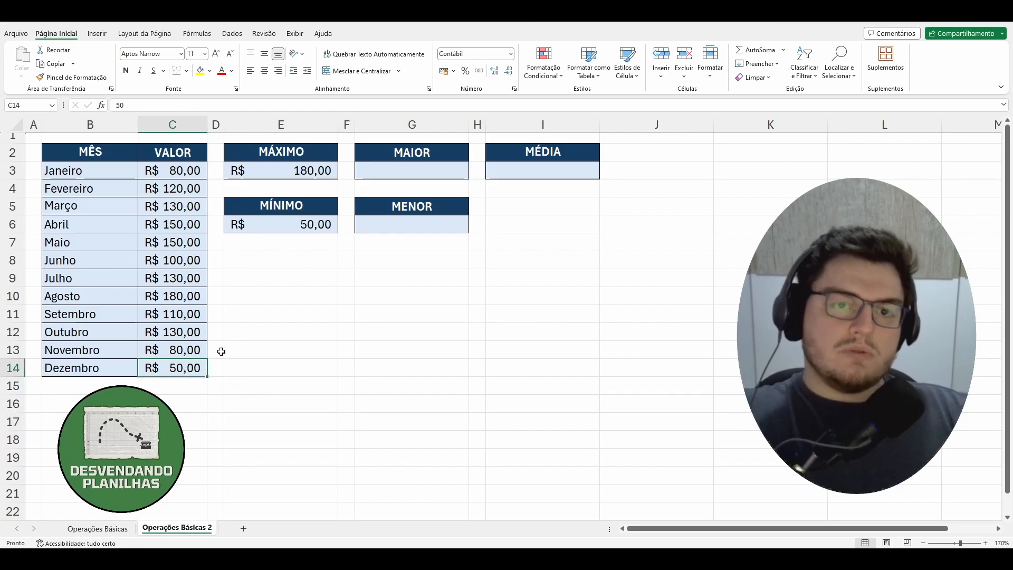
Start a formula in G3 under MAIOR and insert the MAIOR function from the suggestions for "m".
{"action": "left_click", "coordinate": [442, 171]}
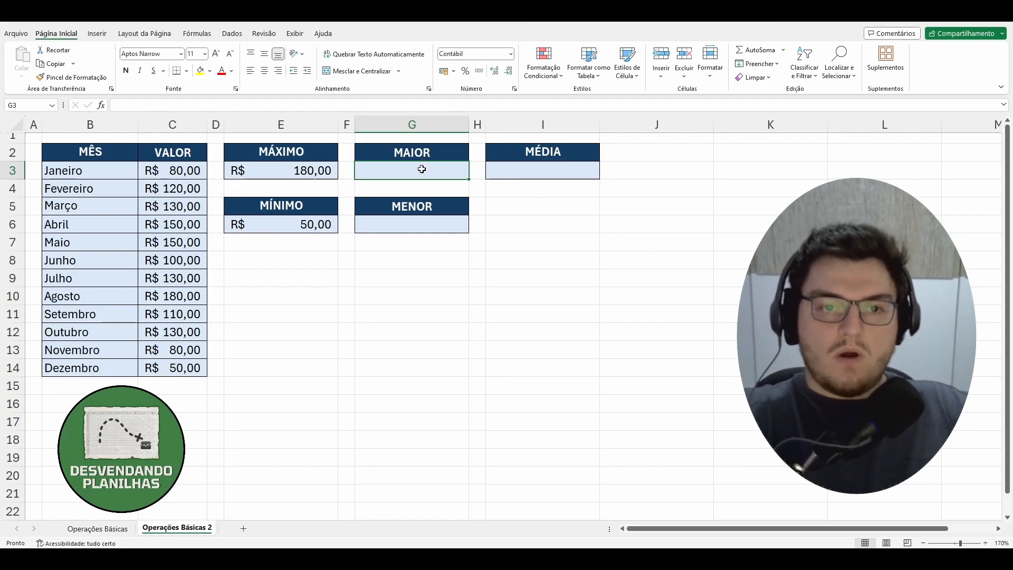
{"action": "type", "text": "=ma"}
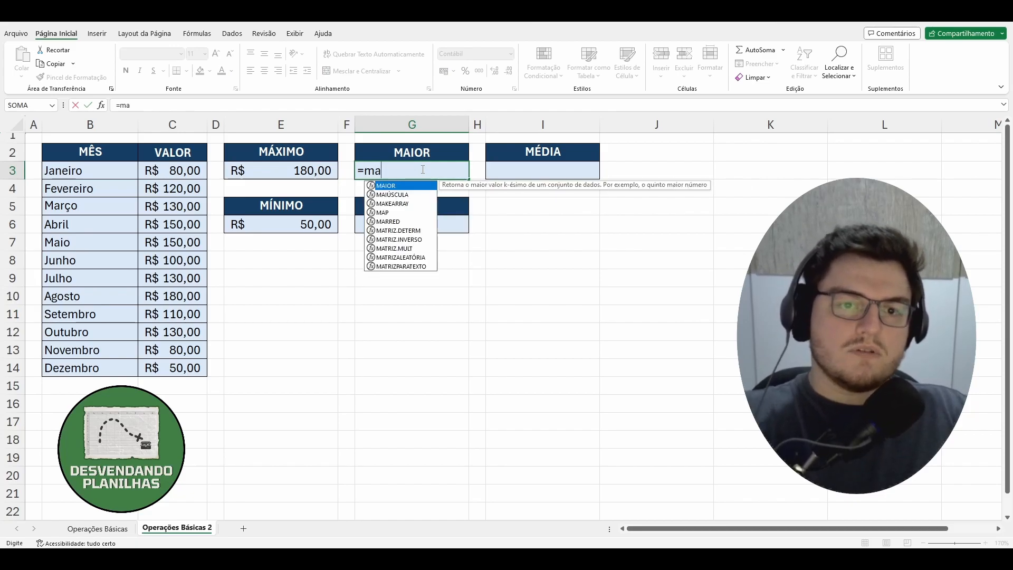
{"action": "key", "text": "BackSpace"}
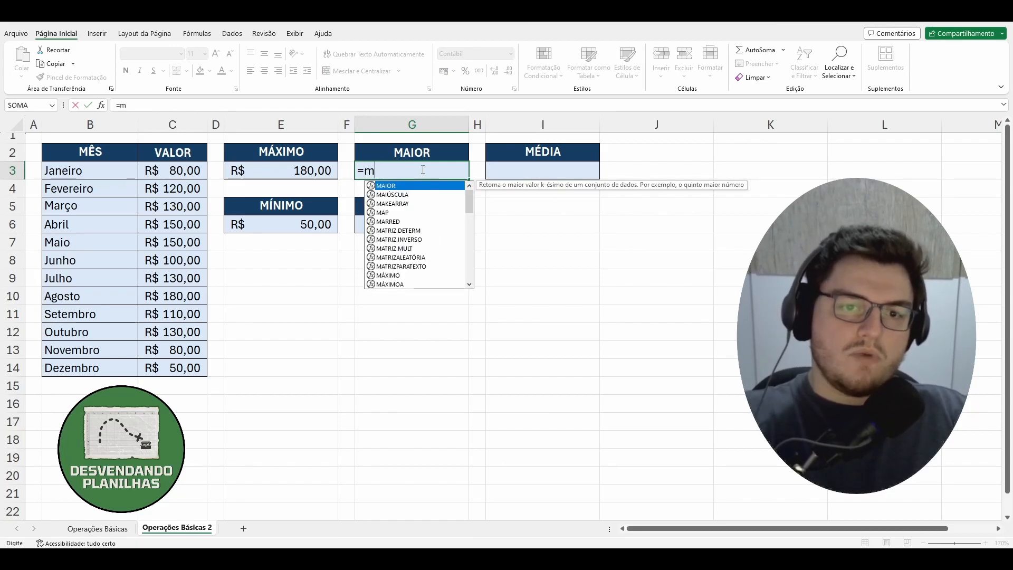
{"action": "key", "text": "Down"}
{"action": "key", "text": "Down"}
{"action": "key", "text": "Up"}
{"action": "key", "text": "Up"}
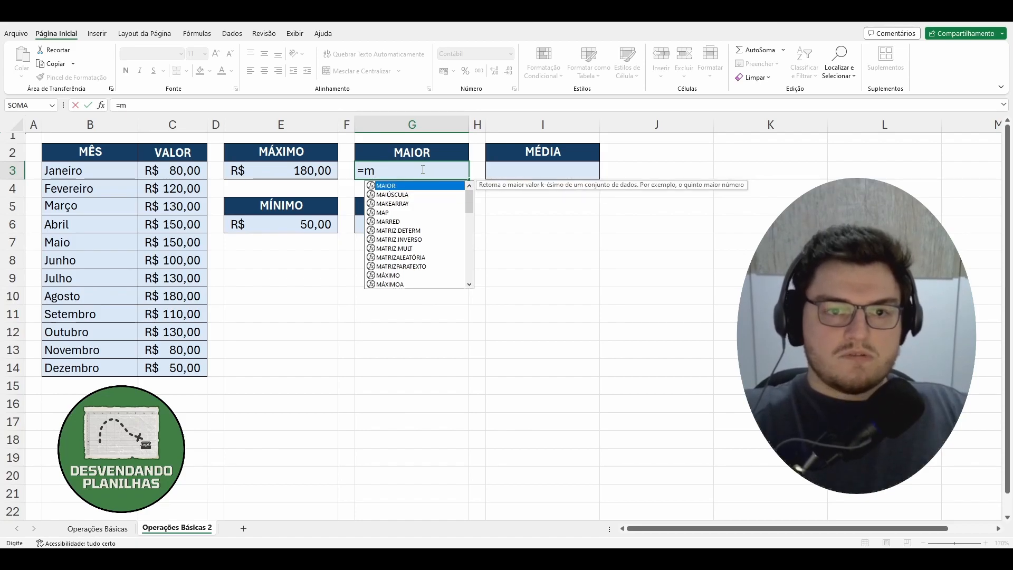
{"action": "key", "text": "Tab"}
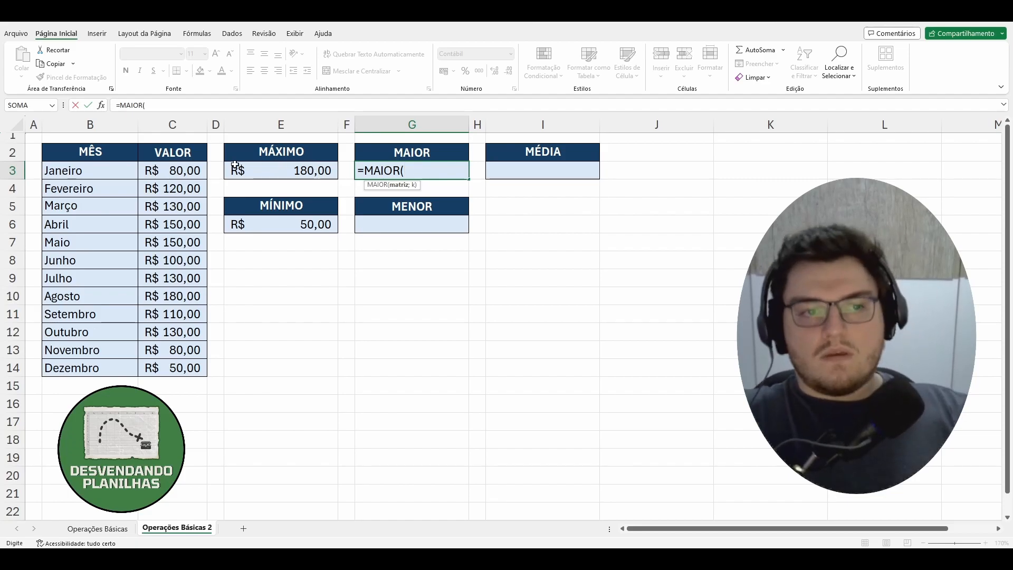
Complete the MAIOR formula in G3 with the range C3:C14 and a k value of 1.
{"action": "left_click_drag", "start_coordinate": [171, 169], "coordinate": [171, 365]}
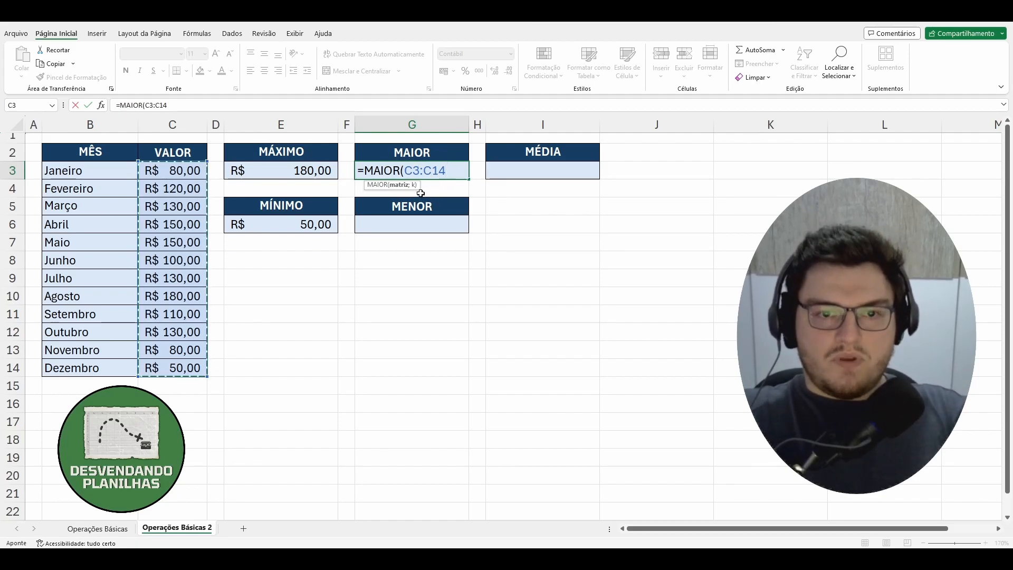
{"action": "type", "text": ";1"}
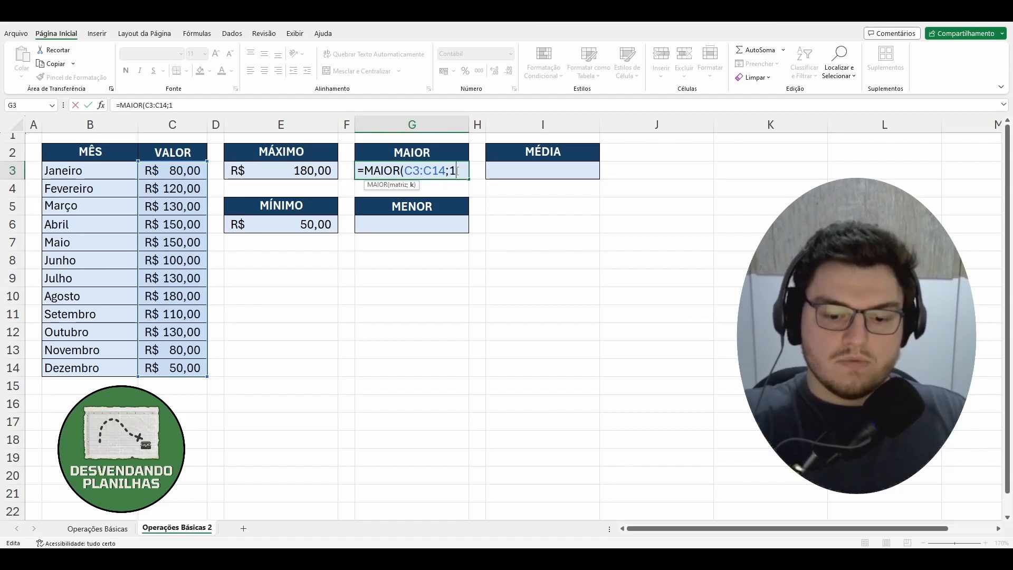
{"action": "type", "text": ")"}
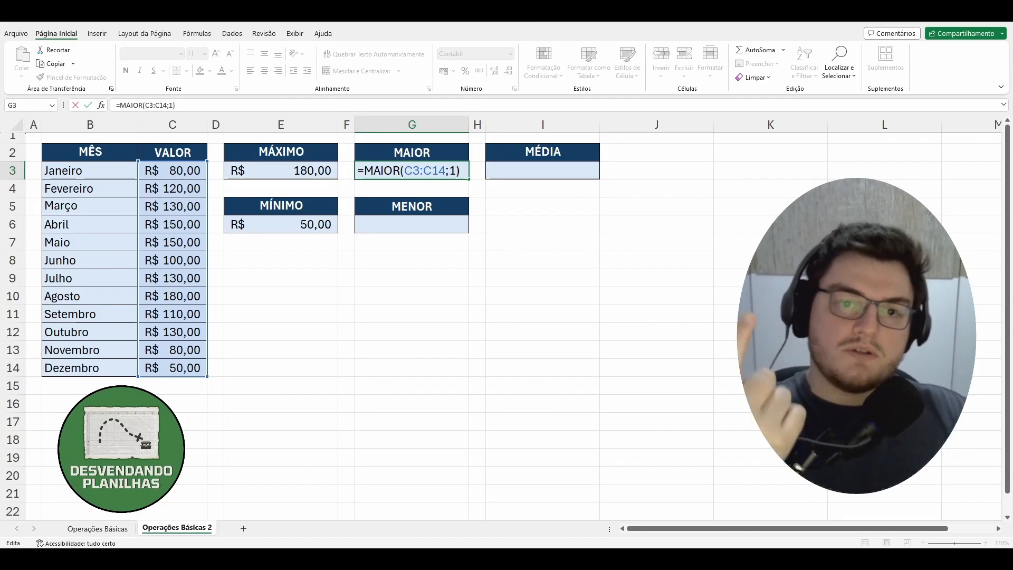
{"action": "key", "text": "Return"}
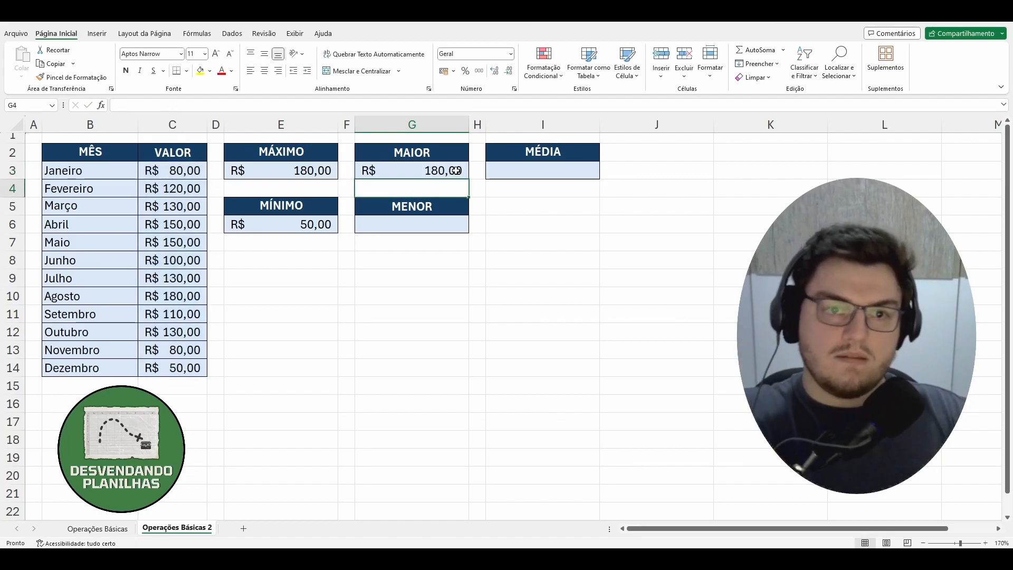
Change the k argument of the MAIOR formula in G3 to 2.
{"action": "left_click", "coordinate": [455, 170]}
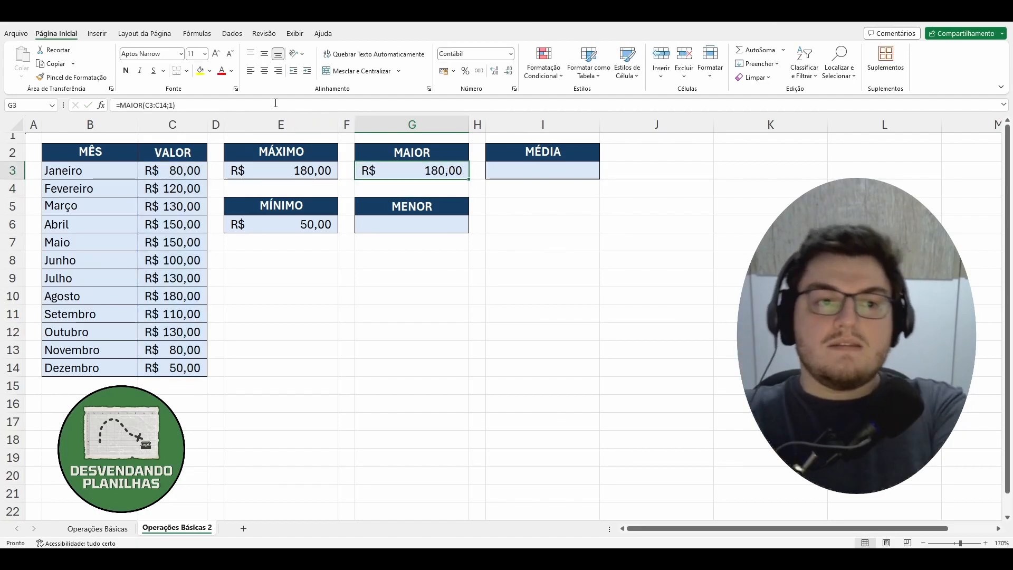
{"action": "left_click", "coordinate": [170, 105]}
{"action": "key", "text": "Delete"}
{"action": "type", "text": "2"}
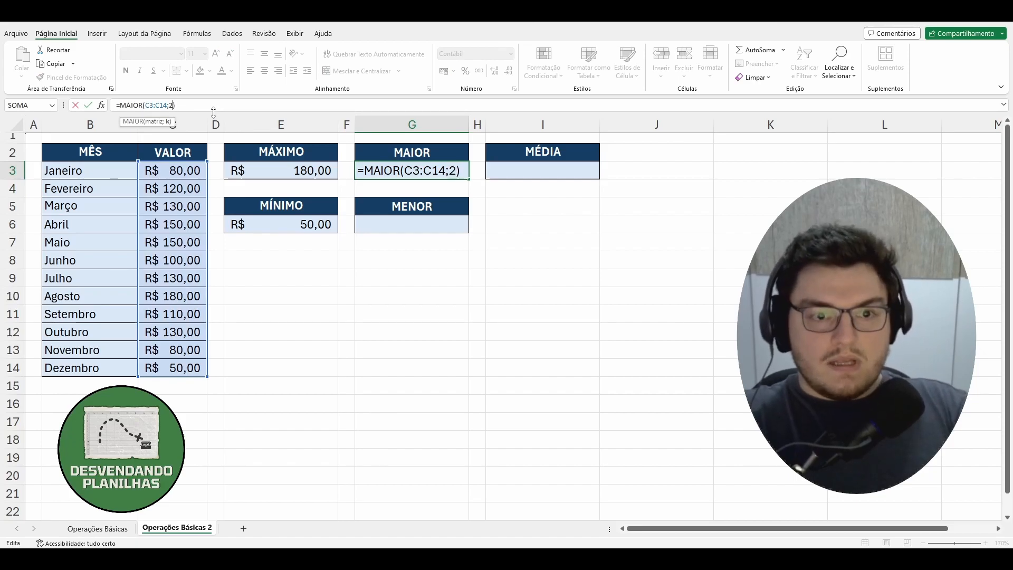
{"action": "key", "text": "Return"}
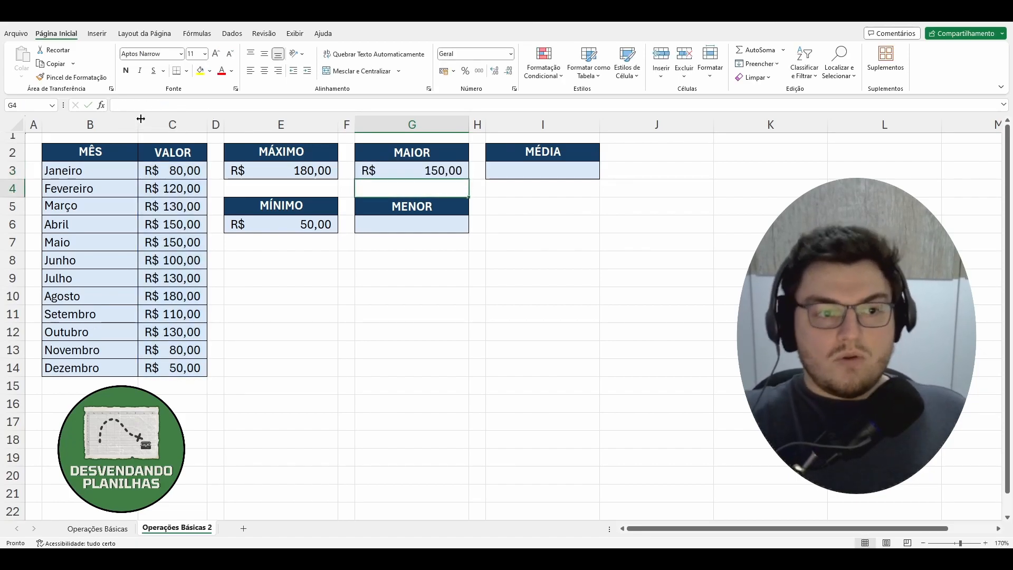
Examine the April and May values in C6:C7 and the full value range C3:C14 against the MAIOR result.
{"action": "left_click_drag", "start_coordinate": [100, 231], "coordinate": [166, 242]}
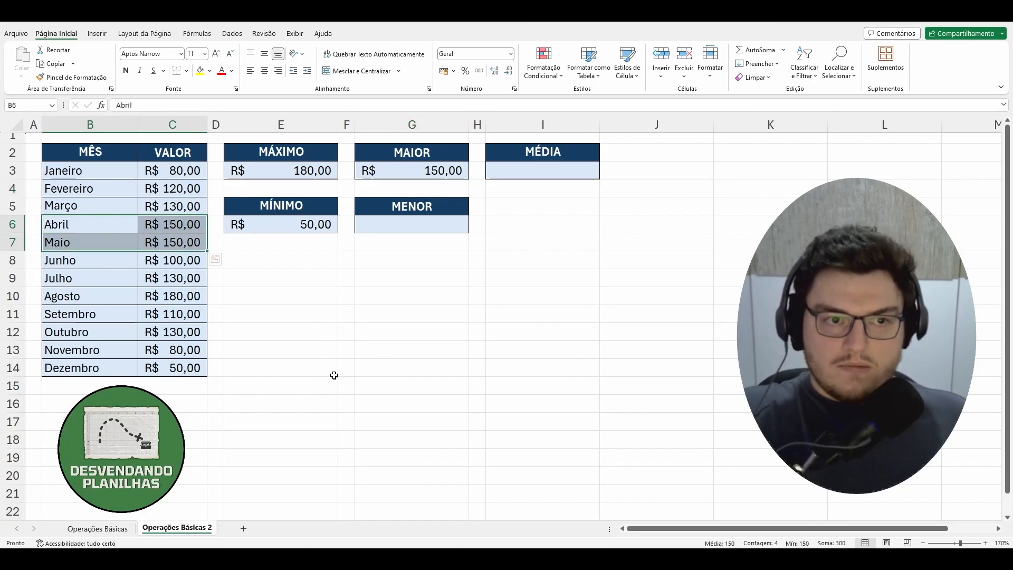
{"action": "left_click_drag", "start_coordinate": [188, 222], "coordinate": [184, 240]}
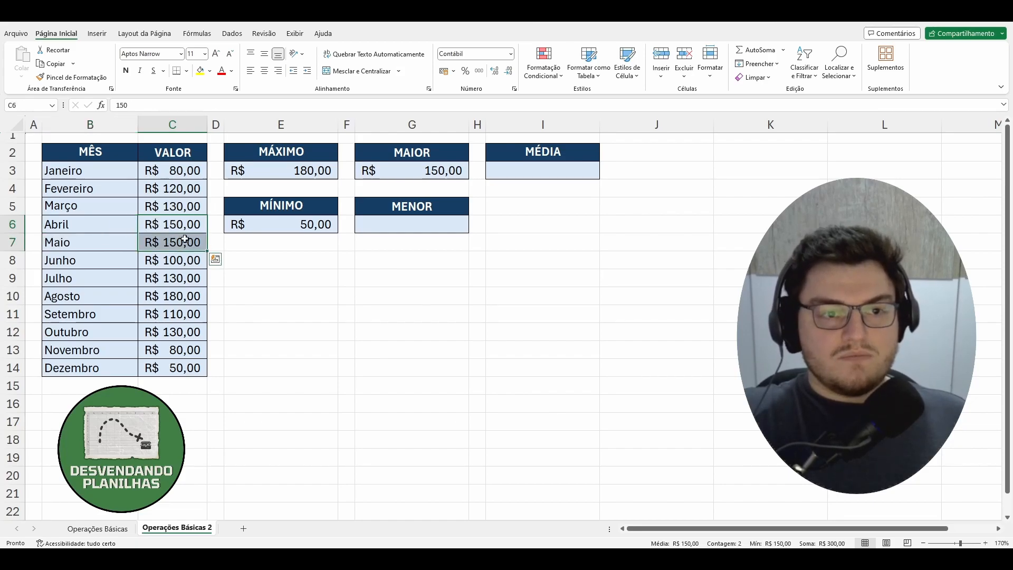
{"action": "left_click", "coordinate": [184, 223]}
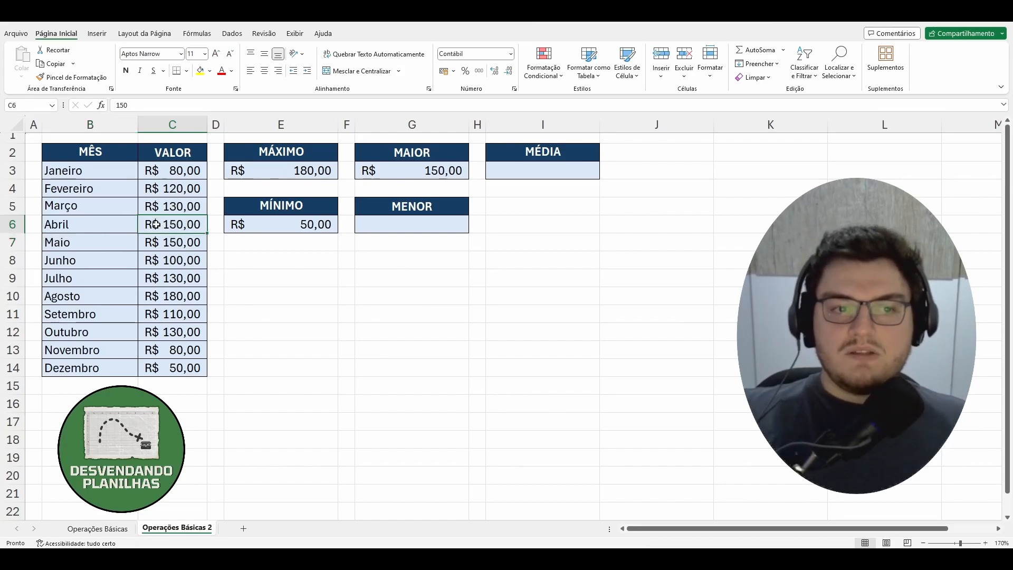
{"action": "left_click", "coordinate": [126, 230]}
{"action": "left_click_drag", "start_coordinate": [174, 224], "coordinate": [174, 242]}
{"action": "left_click", "coordinate": [171, 222]}
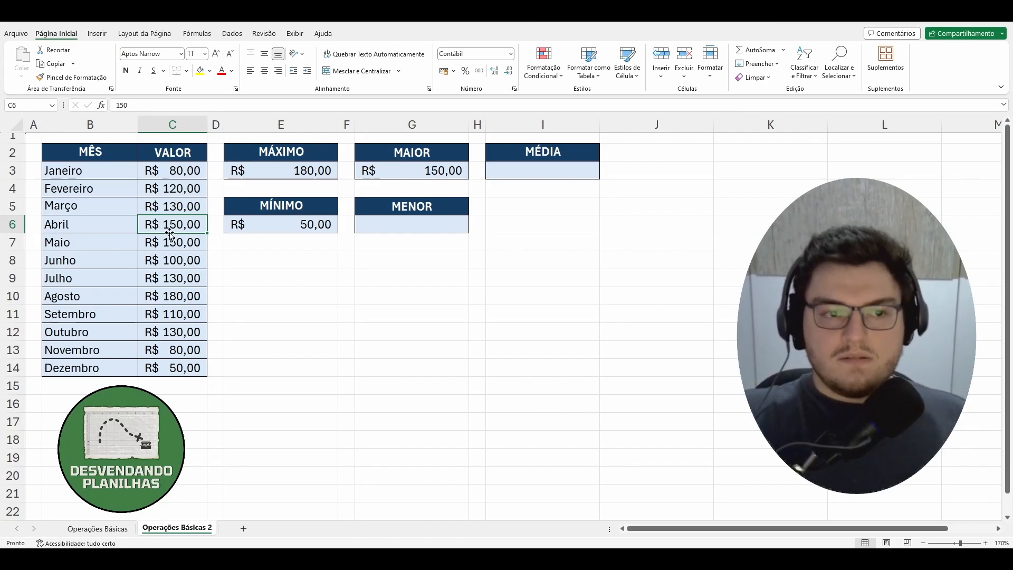
{"action": "left_click_drag", "start_coordinate": [172, 177], "coordinate": [174, 367]}
{"action": "left_click", "coordinate": [320, 314]}
Change the k argument of the MAIOR formula in G3 to 3 and compare its result with C6:C7.
{"action": "left_click", "coordinate": [425, 166]}
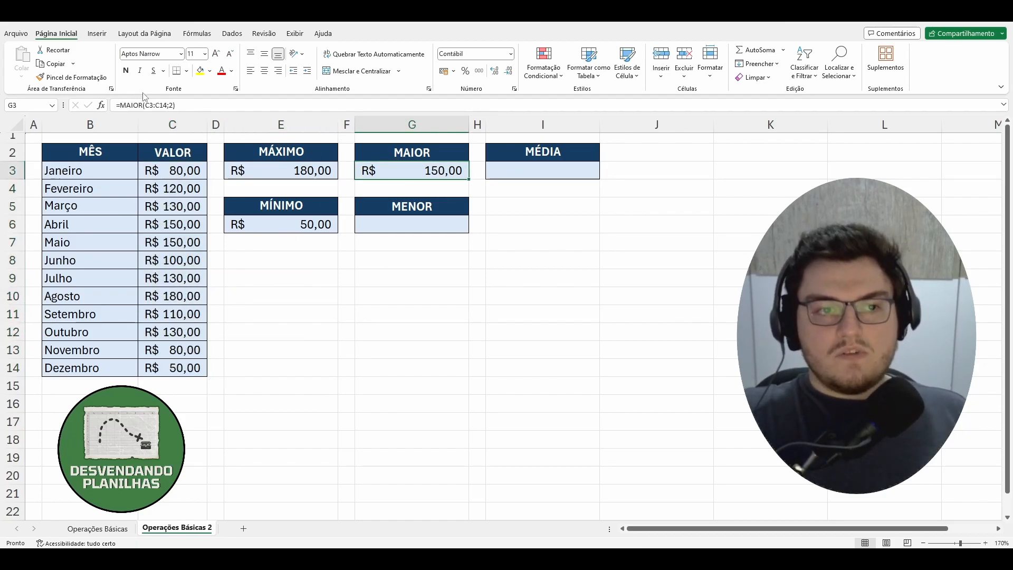
{"action": "left_click", "coordinate": [170, 104]}
{"action": "key", "text": "BackSpace"}
{"action": "type", "text": "3"}
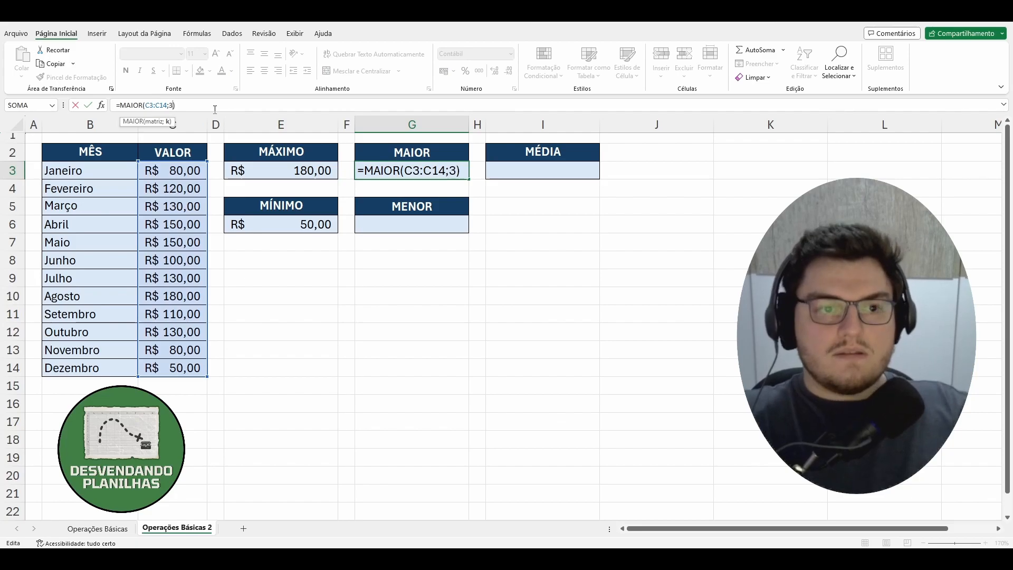
{"action": "key", "text": "Return"}
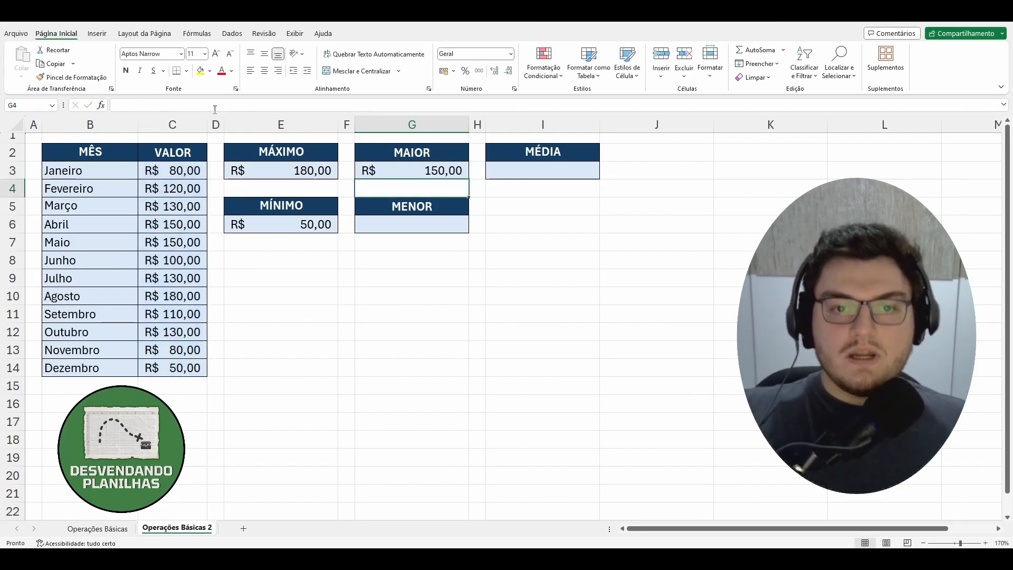
{"action": "left_click_drag", "start_coordinate": [191, 226], "coordinate": [184, 242]}
Change the k argument of the MAIOR formula in G3 to 4 and check the result against C5 and C9.
{"action": "left_click", "coordinate": [435, 173]}
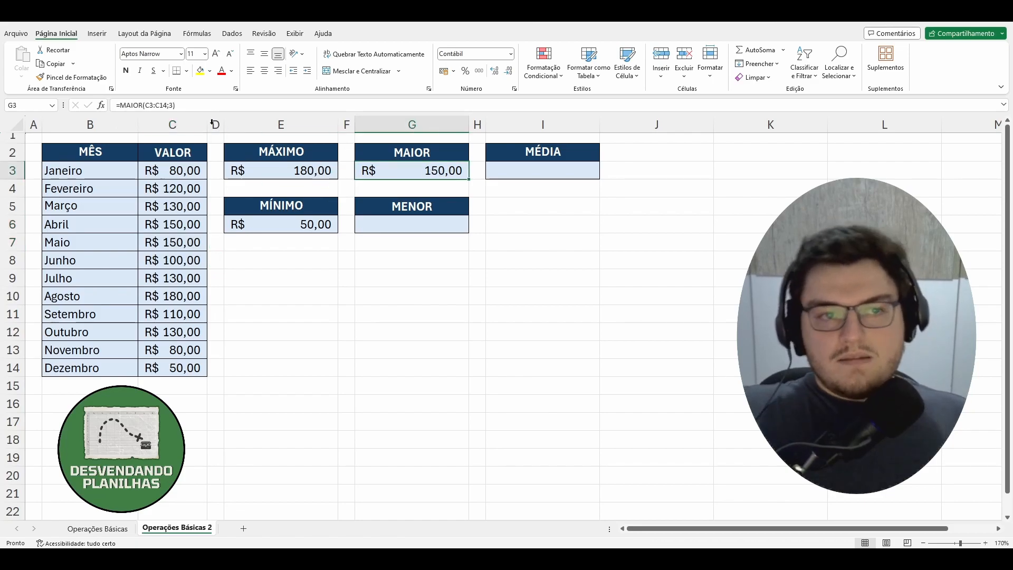
{"action": "left_click", "coordinate": [170, 104]}
{"action": "key", "text": "Delete"}
{"action": "type", "text": "4"}
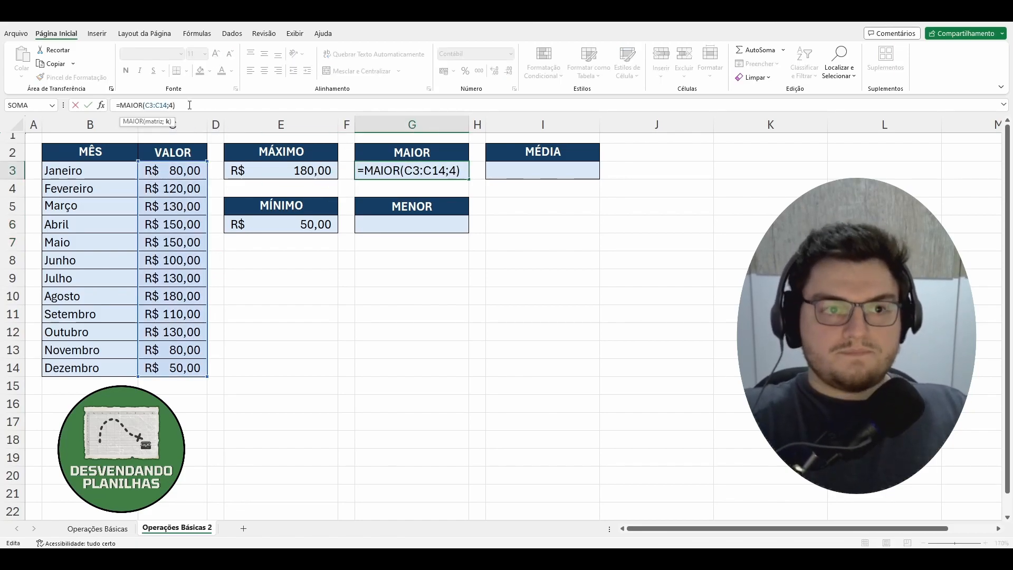
{"action": "key", "text": "Return"}
{"action": "left_click", "coordinate": [168, 214]}
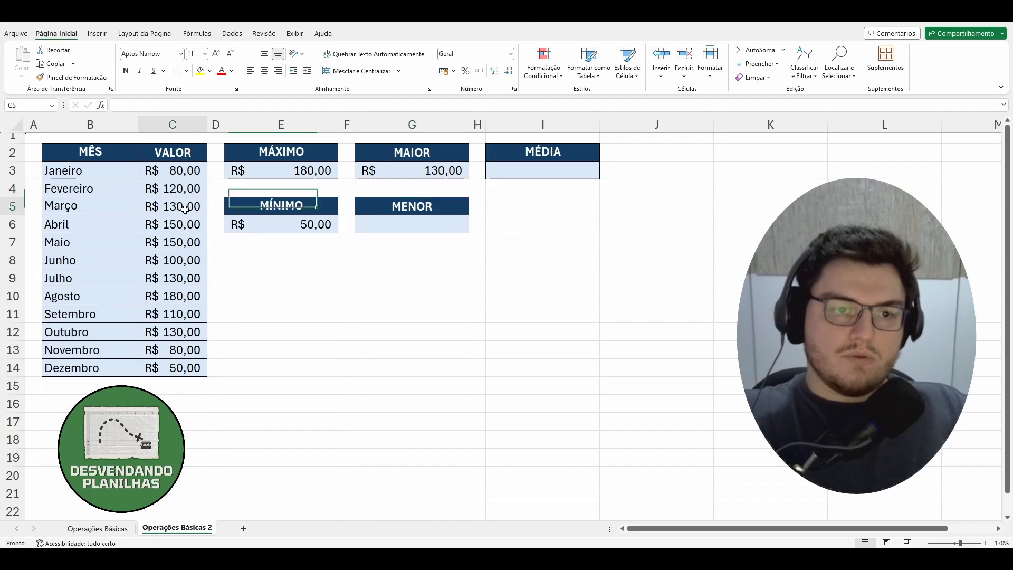
{"action": "left_click", "coordinate": [166, 280]}
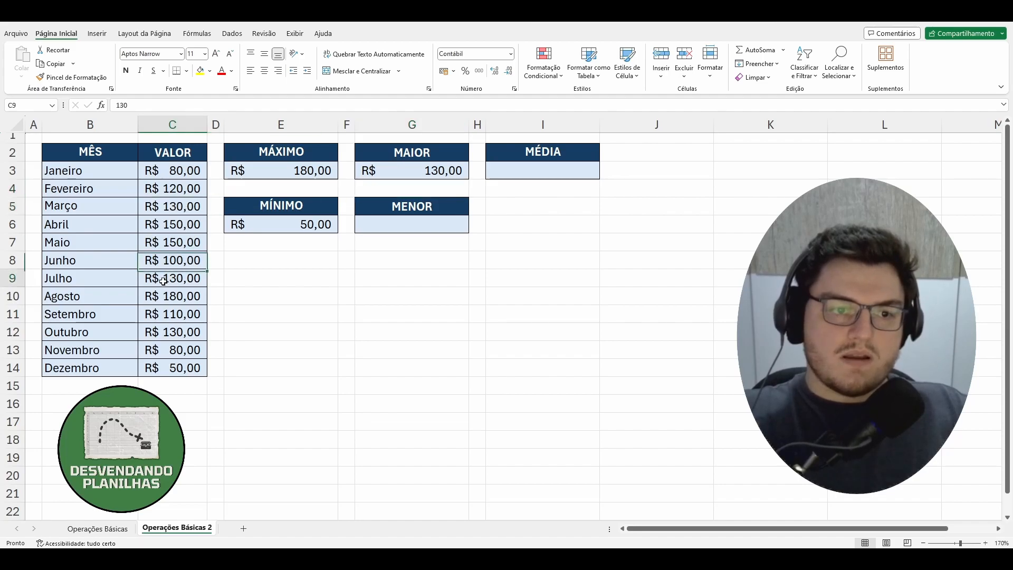
{"action": "left_click", "coordinate": [418, 170]}
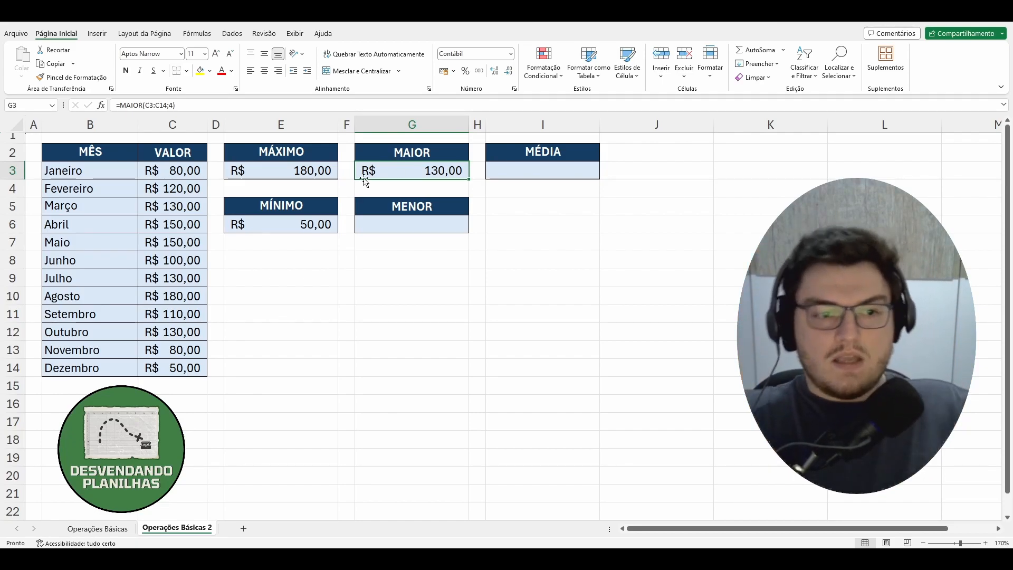
Copy the MÊS and VALOR table in B2:C14 to a new sheet, starting at A1.
{"action": "left_click_drag", "start_coordinate": [85, 156], "coordinate": [192, 368]}
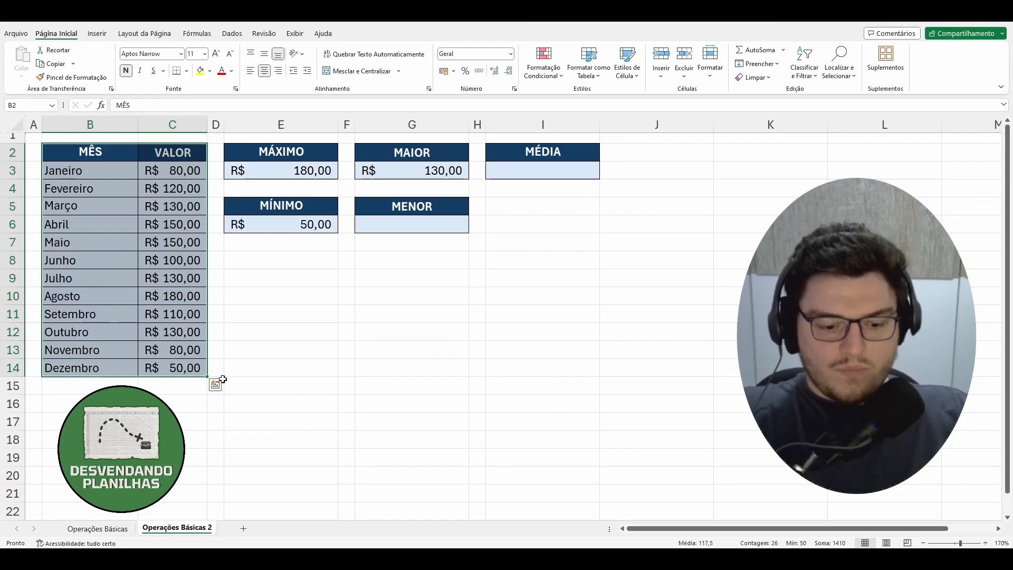
{"action": "key", "text": "ctrl+c"}
{"action": "left_click", "coordinate": [243, 528]}
{"action": "left_click", "coordinate": [37, 121]}
{"action": "key", "text": "ctrl+v"}
{"action": "left_click", "coordinate": [231, 196]}
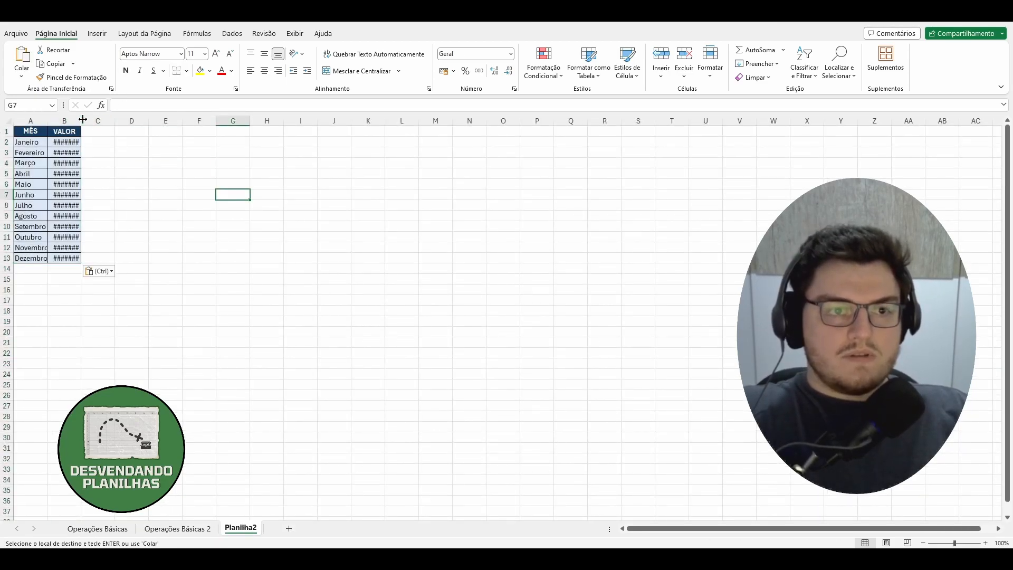
Widen column B of the copied table so the currency values are shown in full.
{"action": "left_click_drag", "start_coordinate": [83, 120], "coordinate": [87, 120]}
{"action": "left_click", "coordinate": [985, 543]}
{"action": "left_click", "coordinate": [985, 543]}
{"action": "left_click", "coordinate": [985, 543]}
{"action": "left_click", "coordinate": [985, 543]}
{"action": "left_click", "coordinate": [984, 543]}
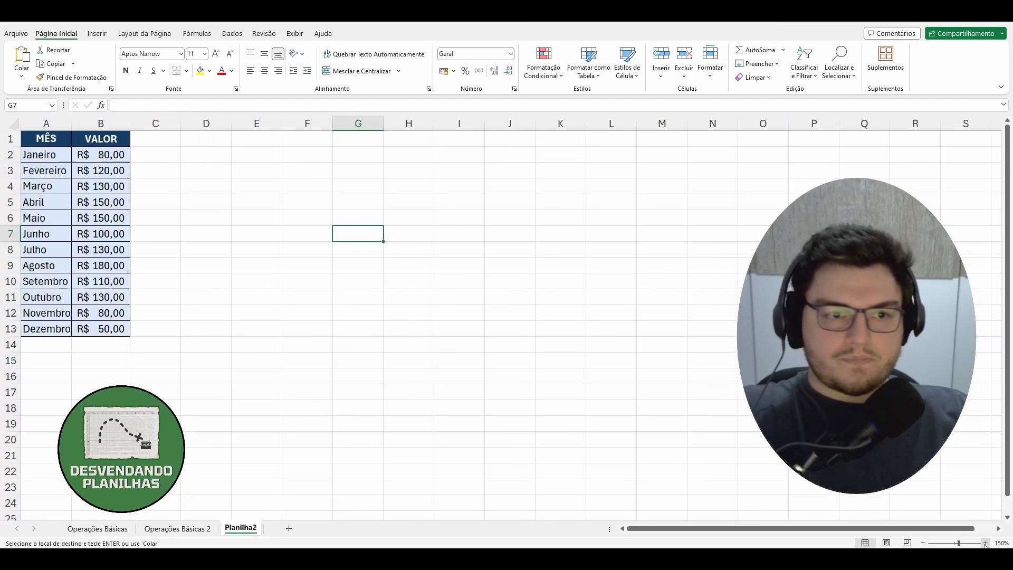
{"action": "left_click", "coordinate": [985, 543]}
{"action": "left_click", "coordinate": [984, 543]}
{"action": "left_click", "coordinate": [985, 543]}
{"action": "left_click", "coordinate": [985, 542]}
{"action": "left_click", "coordinate": [985, 543]}
{"action": "left_click", "coordinate": [985, 543]}
{"action": "left_click", "coordinate": [985, 543]}
{"action": "key", "text": "Left"}
{"action": "key", "text": "Left"}
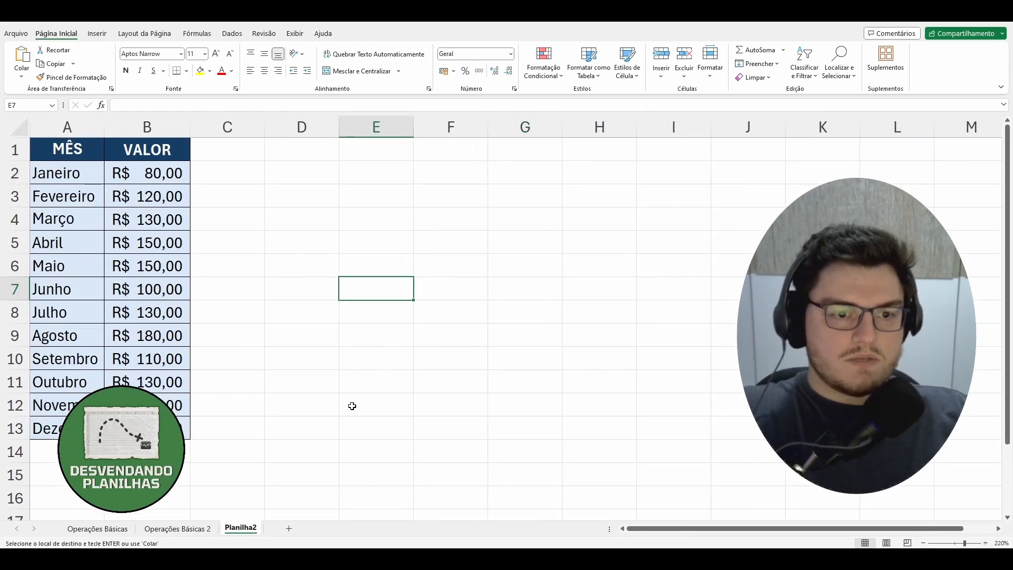
Add filters to the copied table in A1:B13 and sort it by VALOR from largest to smallest.
{"action": "left_click_drag", "start_coordinate": [71, 148], "coordinate": [179, 429]}
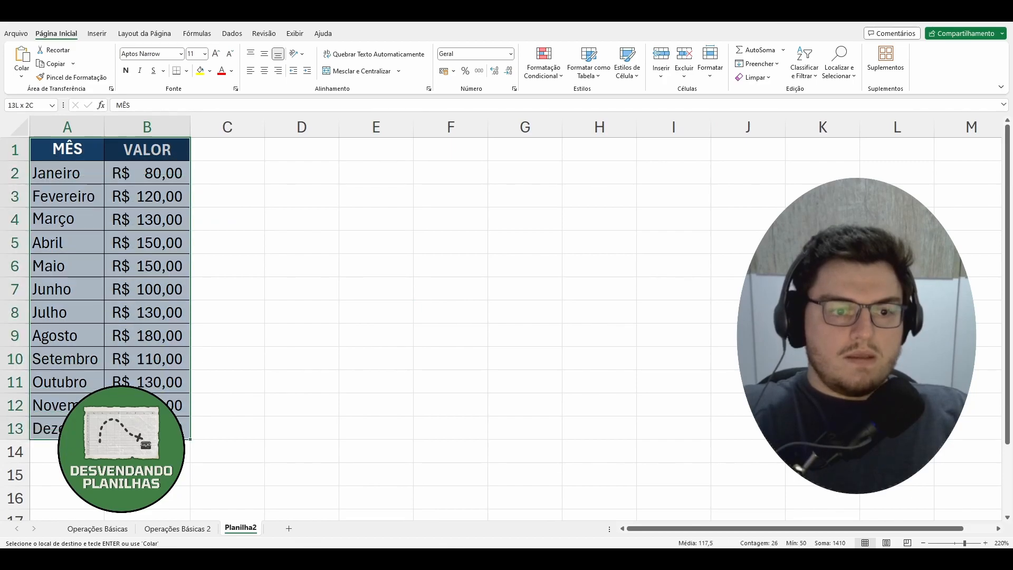
{"action": "left_click", "coordinate": [232, 34]}
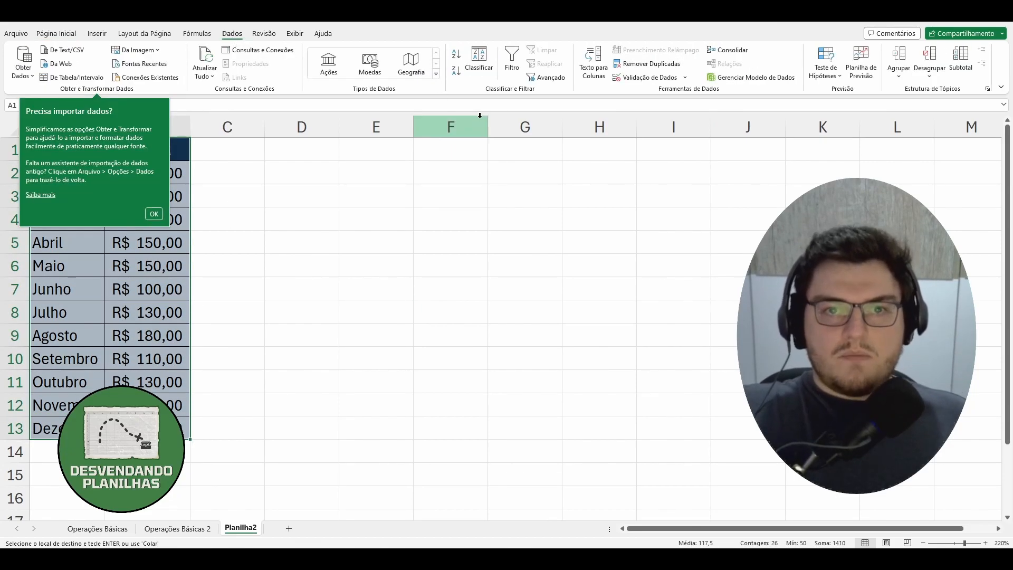
{"action": "left_click", "coordinate": [512, 63]}
{"action": "left_click", "coordinate": [429, 235]}
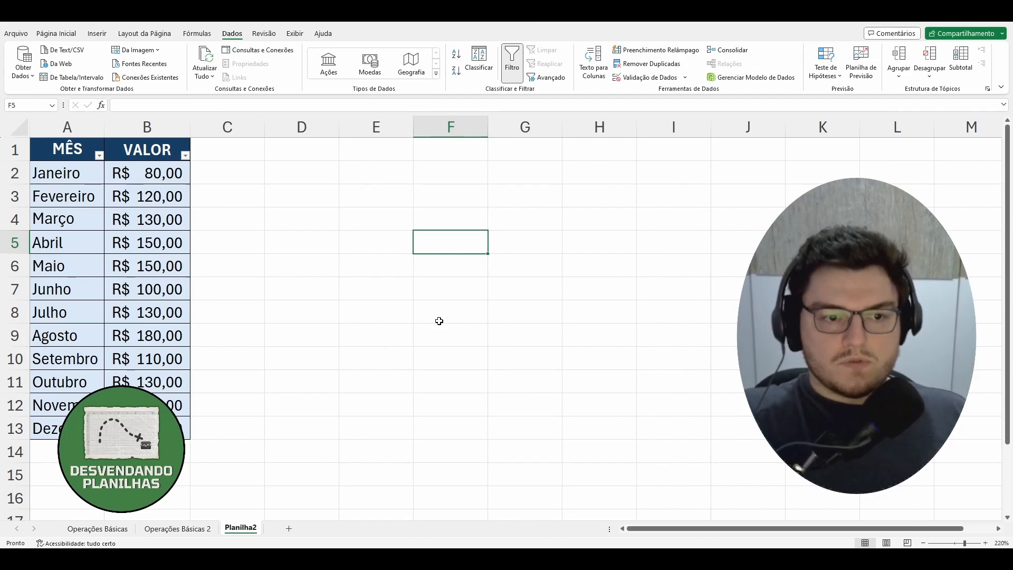
{"action": "left_click", "coordinate": [184, 155]}
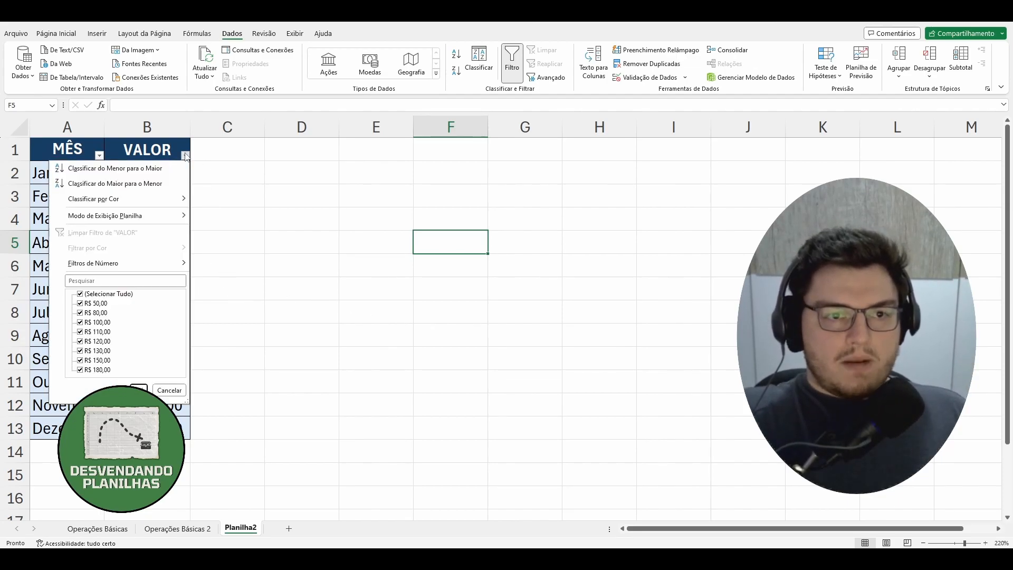
{"action": "left_click", "coordinate": [138, 184]}
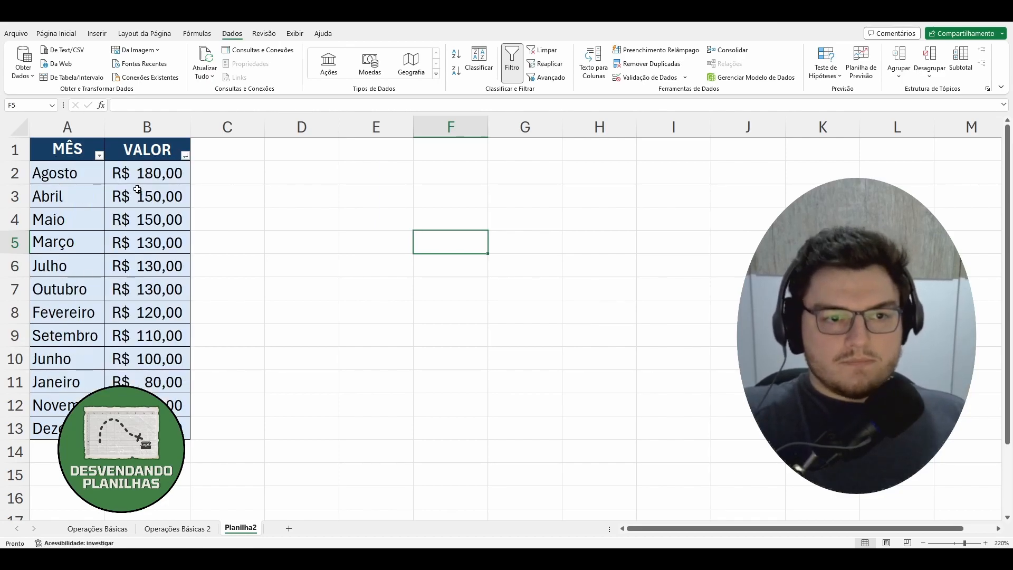
{"action": "left_click", "coordinate": [329, 289]}
Number the first five rows beside the sorted values by entering 1 to 5 in C2:C6.
{"action": "left_click", "coordinate": [160, 173]}
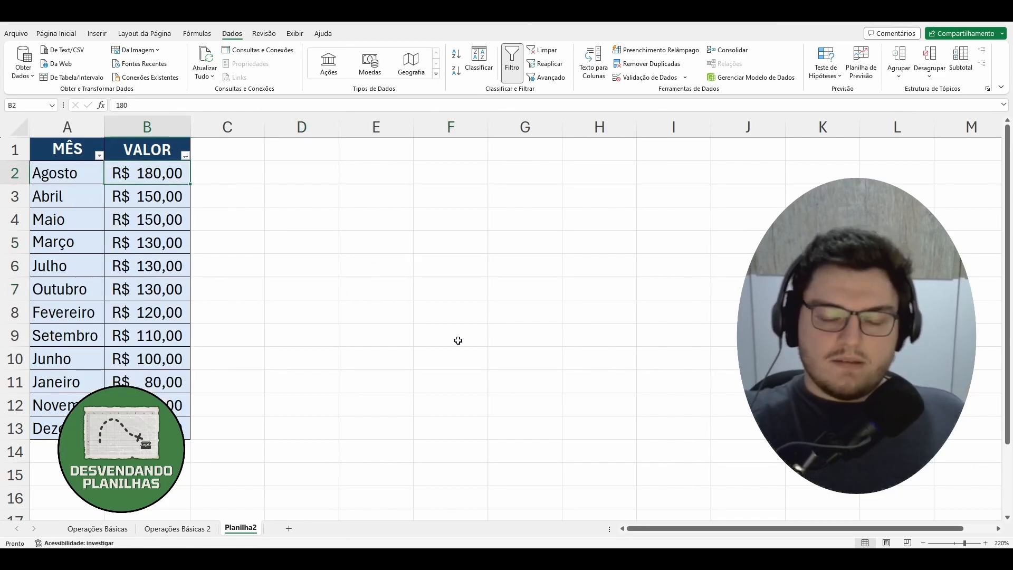
{"action": "key", "text": "Right"}
{"action": "type", "text": "1"}
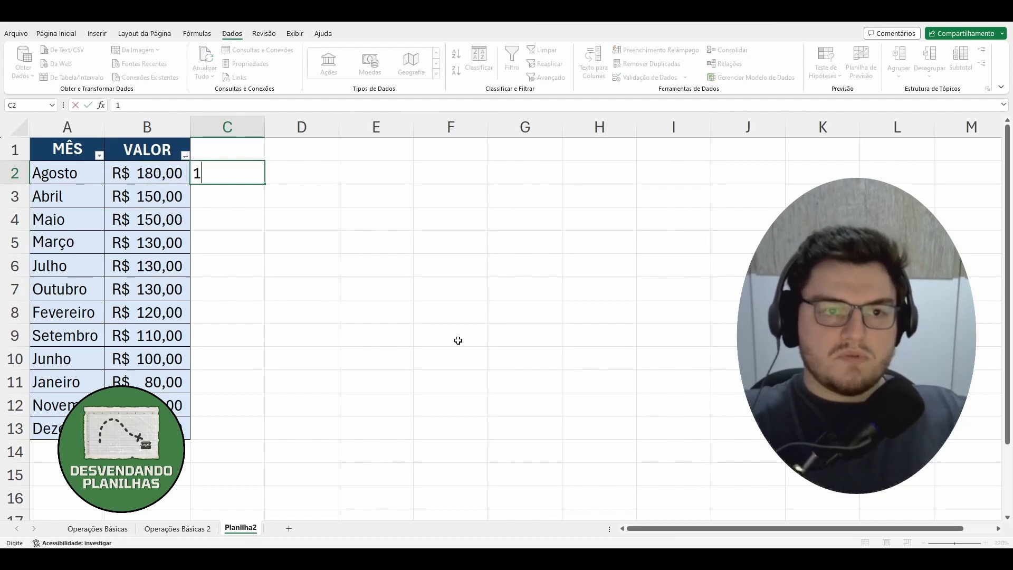
{"action": "key", "text": "Return"}
{"action": "type", "text": "2"}
{"action": "key", "text": "Return"}
{"action": "type", "text": "3"}
{"action": "key", "text": "Return"}
{"action": "type", "text": "4"}
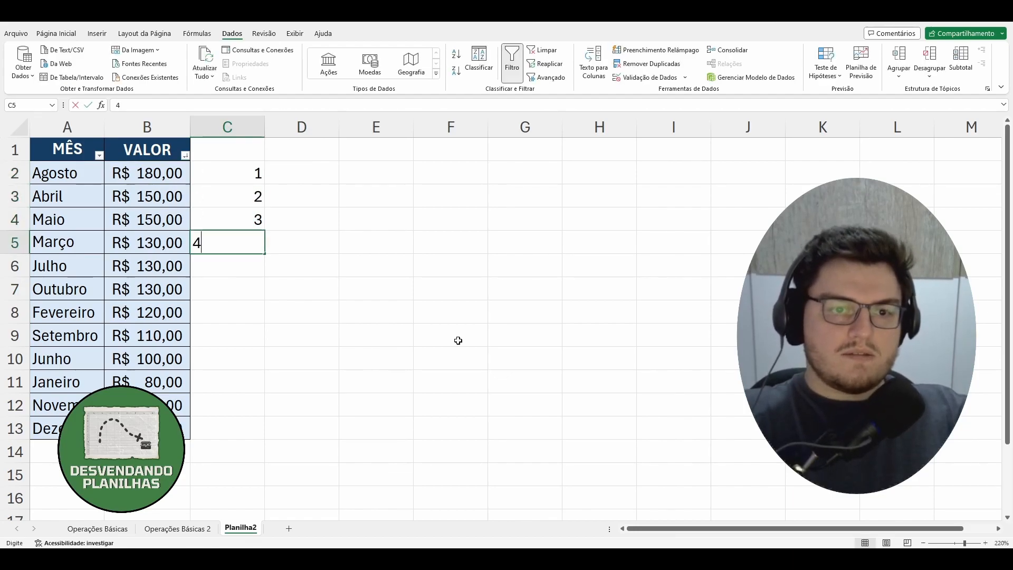
{"action": "key", "text": "Return"}
{"action": "type", "text": "5"}
{"action": "key", "text": "Return"}
{"action": "left_click_drag", "start_coordinate": [300, 172], "coordinate": [304, 448]}
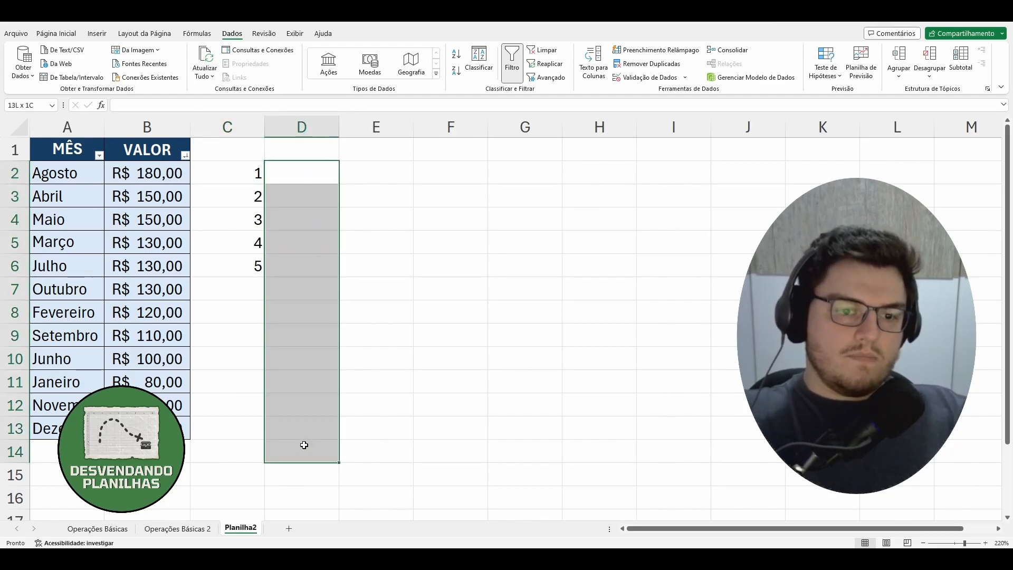
{"action": "left_click", "coordinate": [314, 432]}
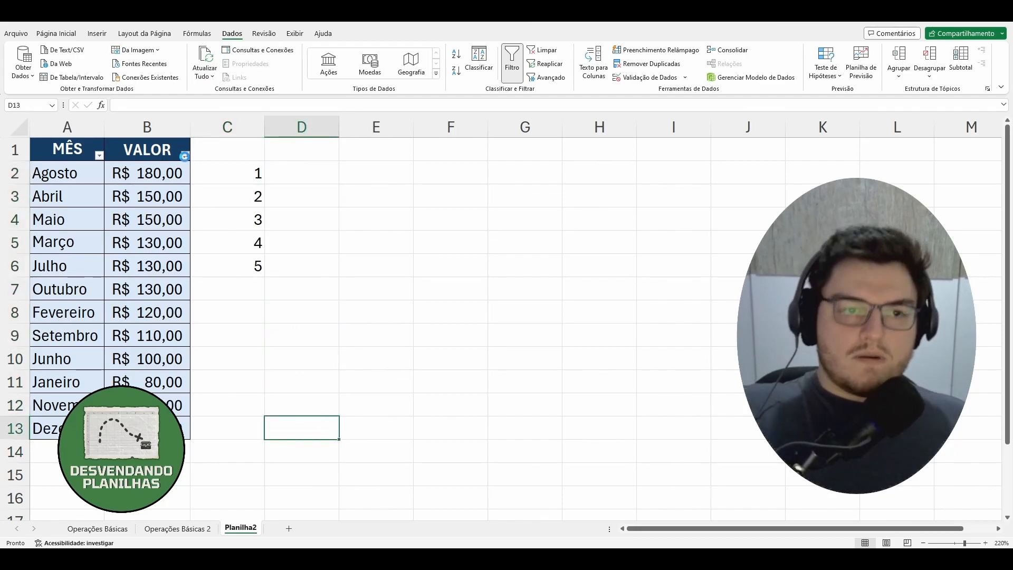
Sort the copied table by VALOR from smallest to largest and review the lowest values from B2 down to B7.
{"action": "left_click", "coordinate": [185, 156]}
{"action": "left_click", "coordinate": [135, 169]}
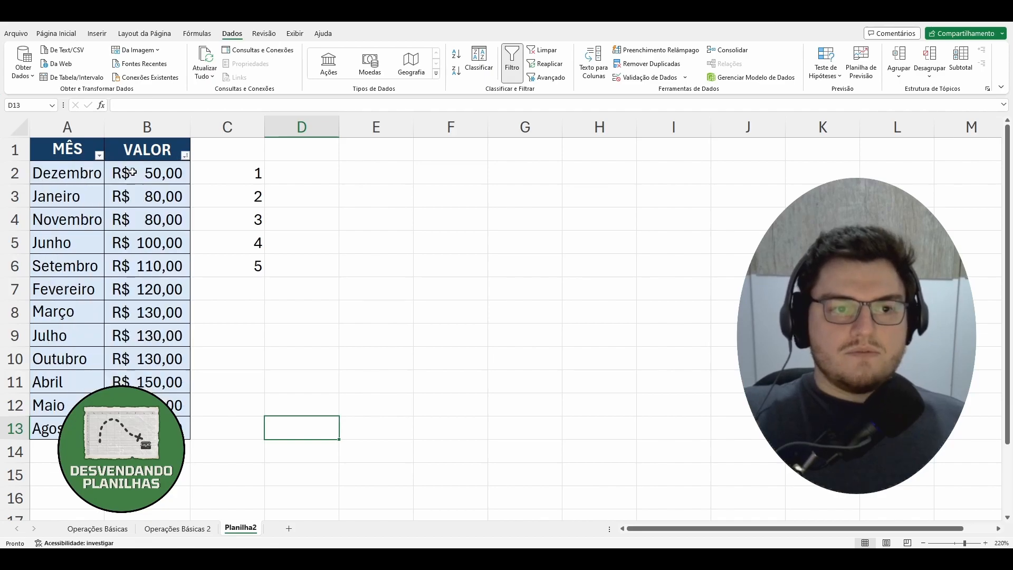
{"action": "left_click", "coordinate": [305, 238]}
{"action": "left_click", "coordinate": [170, 173]}
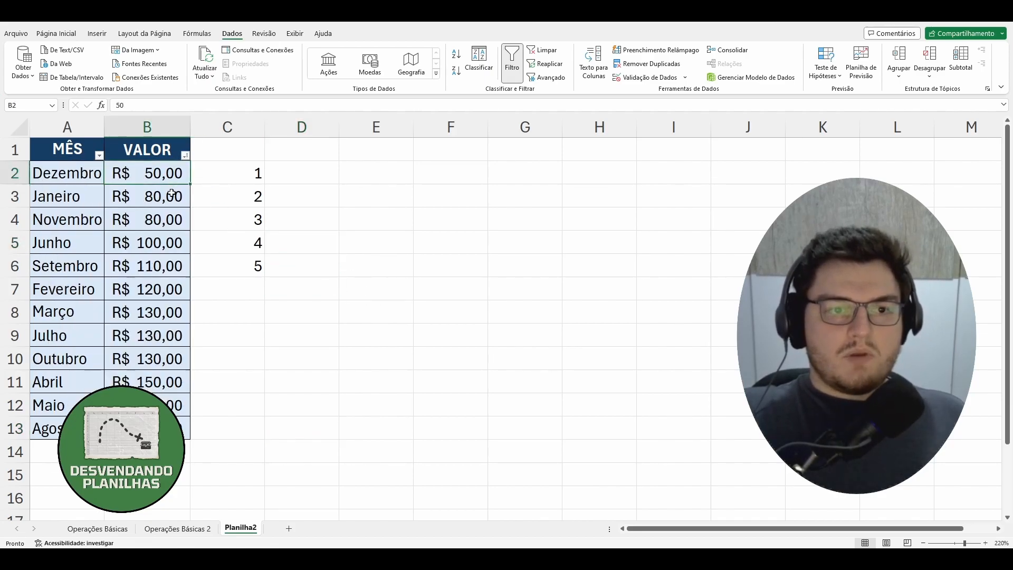
{"action": "left_click", "coordinate": [171, 193]}
{"action": "left_click", "coordinate": [163, 225]}
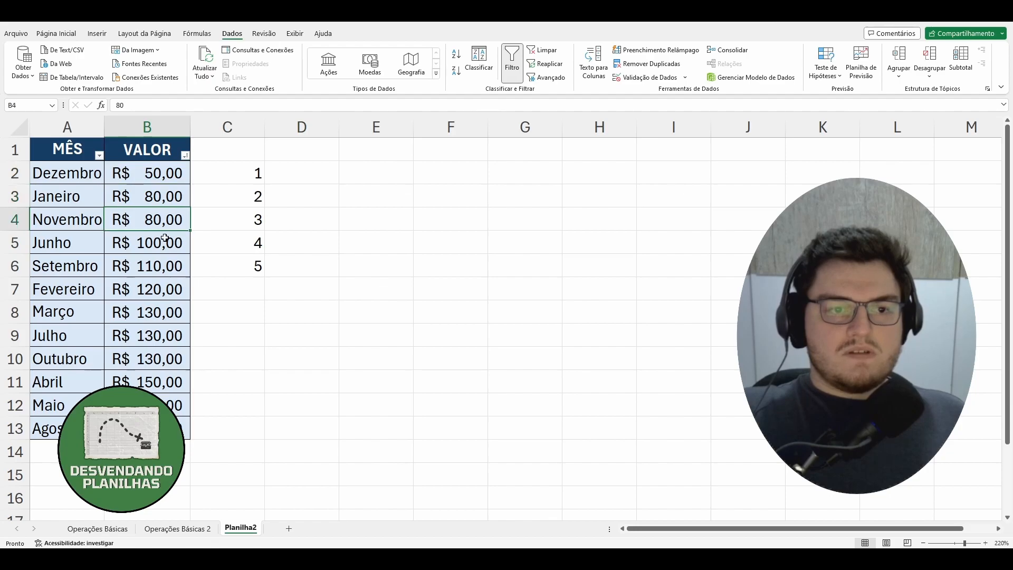
{"action": "left_click", "coordinate": [165, 246]}
{"action": "left_click", "coordinate": [170, 280]}
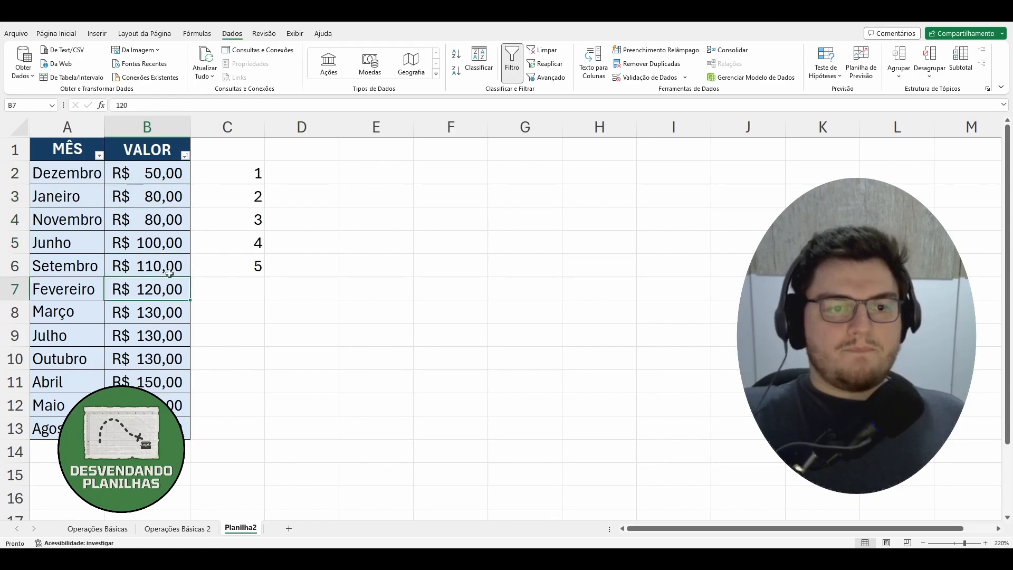
Return to the Operações Básicas 2 sheet and start a formula in G6 with the suggested MENOR function.
{"action": "left_click", "coordinate": [177, 528]}
{"action": "left_click", "coordinate": [384, 231]}
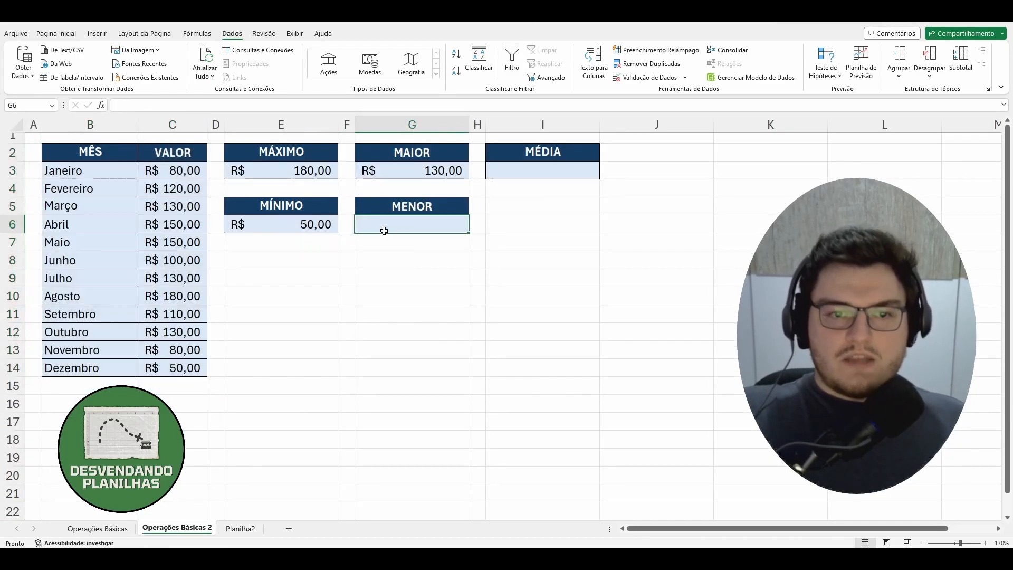
{"action": "type", "text": "="}
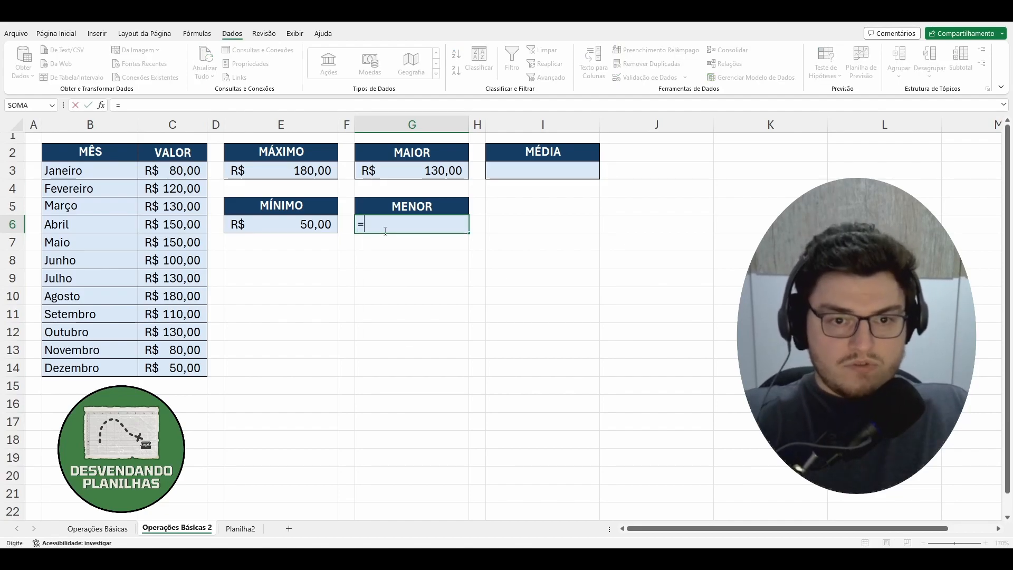
{"action": "type", "text": "me"}
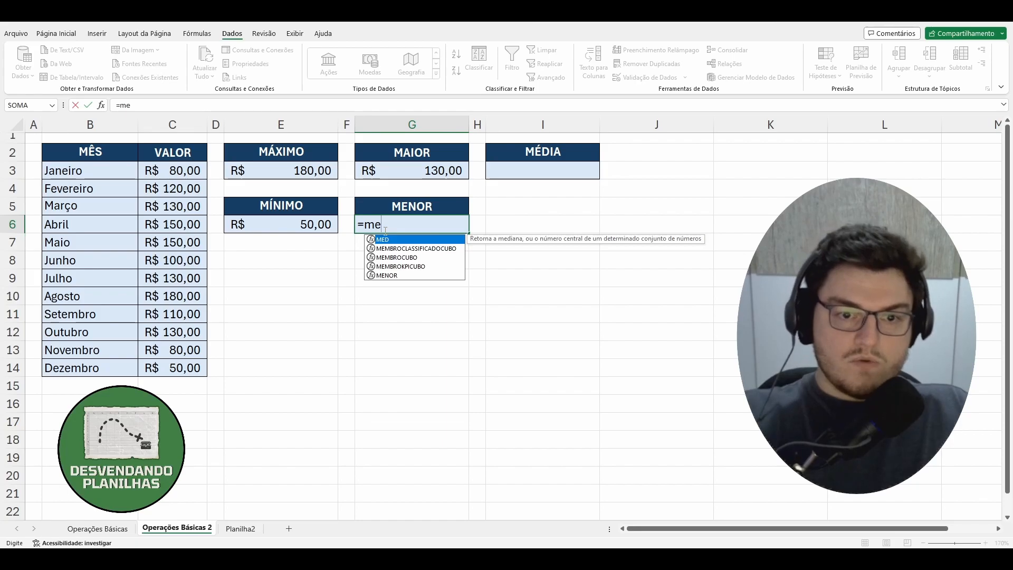
{"action": "key", "text": "Down"}
{"action": "key", "text": "Down"}
{"action": "key", "text": "Down"}
{"action": "key", "text": "Down"}
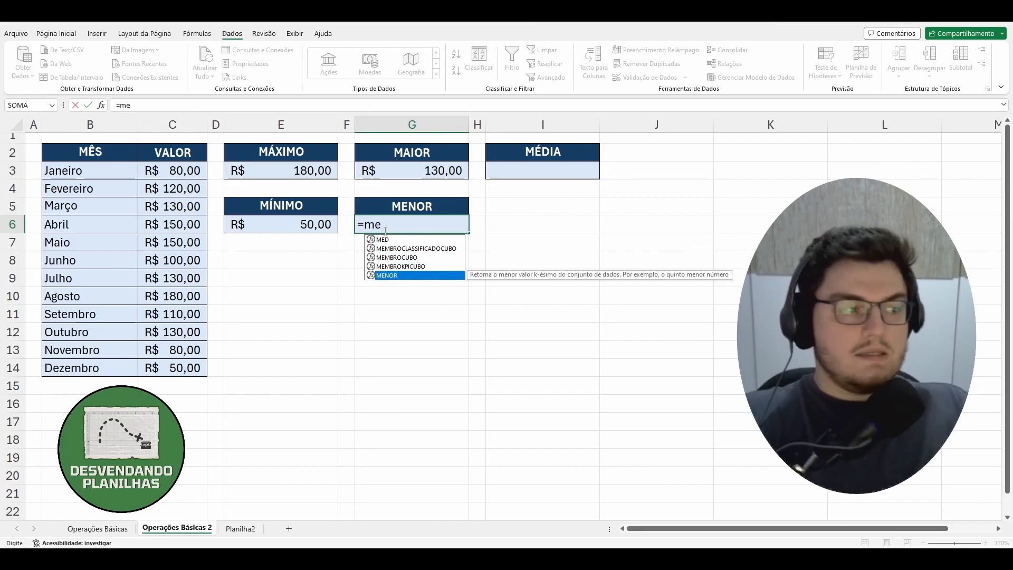
{"action": "key", "text": "Tab"}
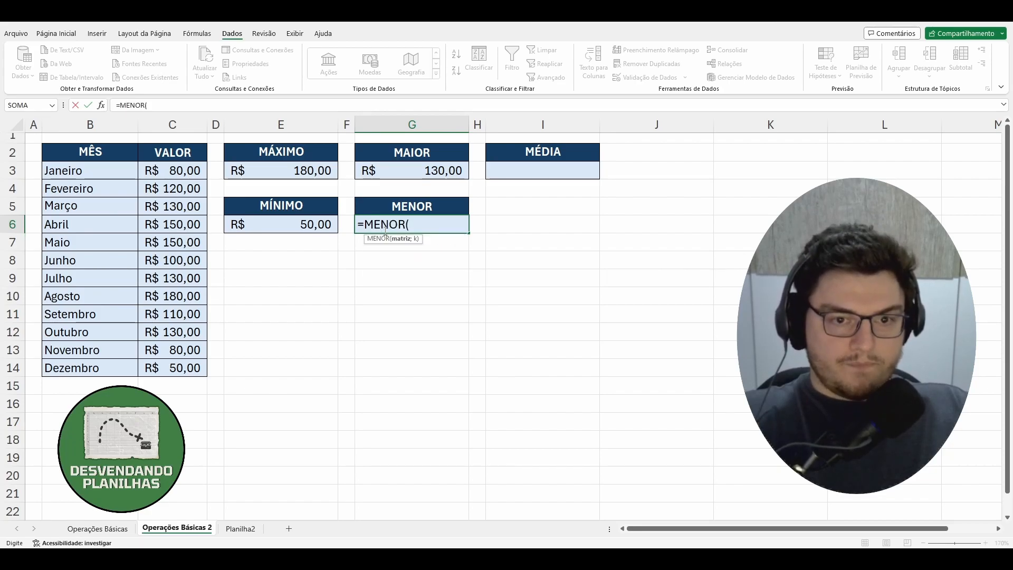
Complete the MENOR formula in G6 with the range C3:C14 and a k value of 1.
{"action": "left_click_drag", "start_coordinate": [178, 171], "coordinate": [189, 362]}
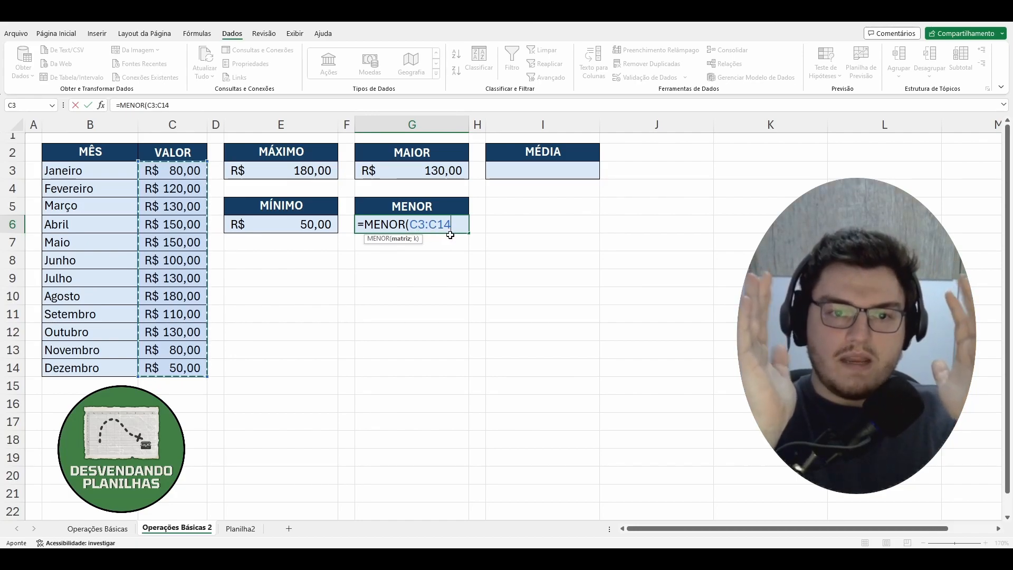
{"action": "type", "text": ";"}
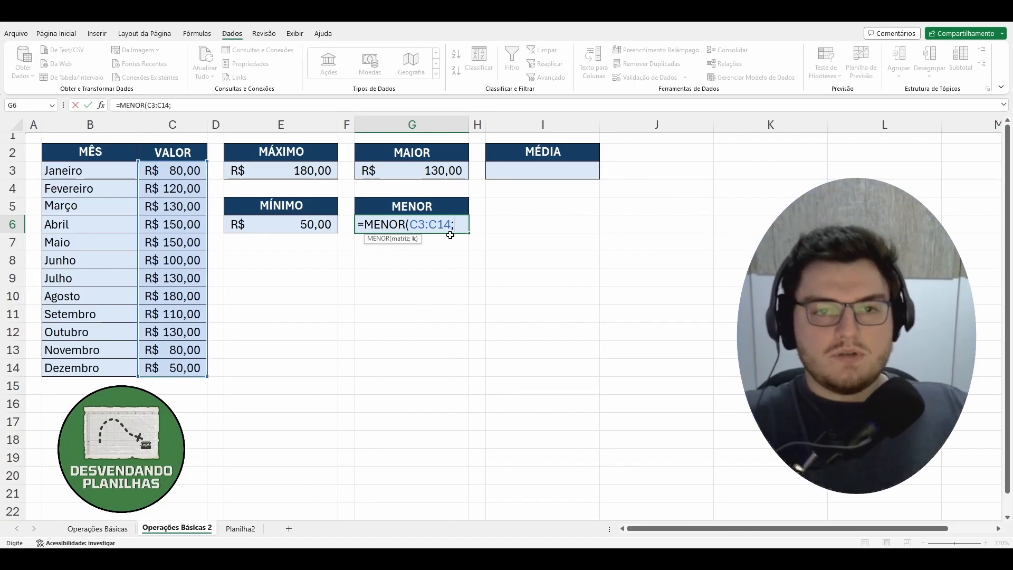
{"action": "type", "text": "1"}
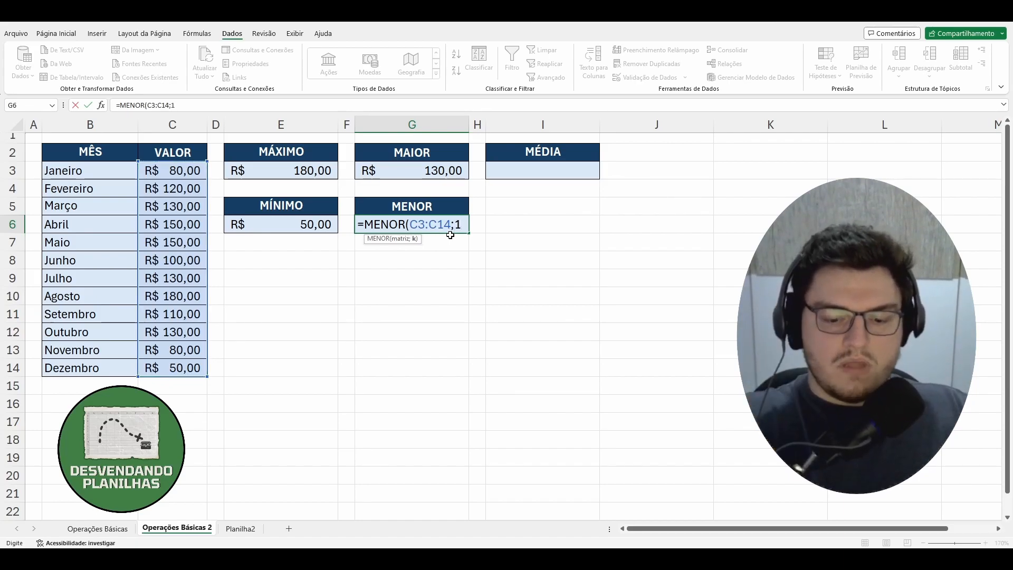
{"action": "key", "text": "Return"}
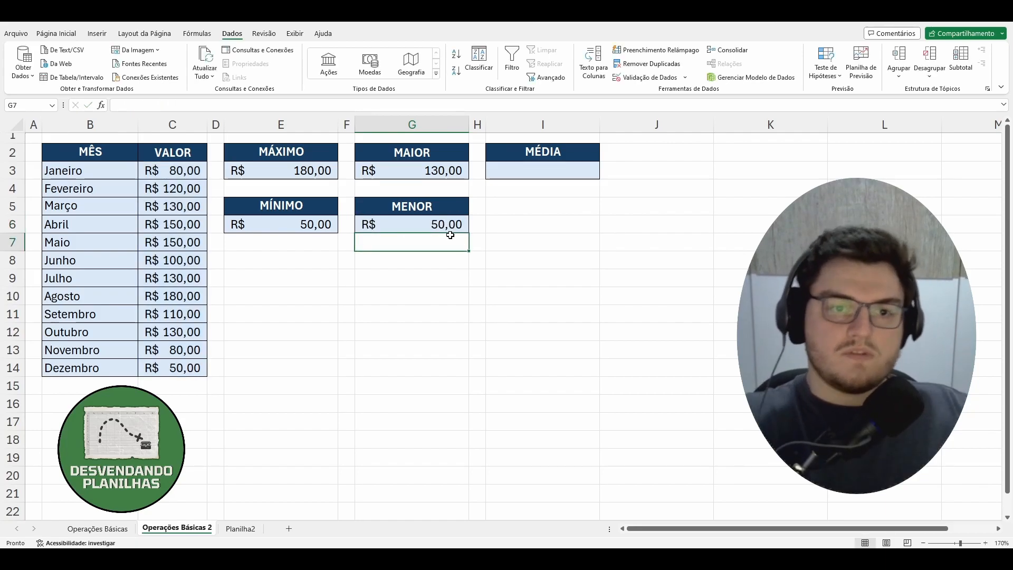
Examine the sorted table on Planilha2, going over the values in B2:B13 and the full rows in A2:B13.
{"action": "left_click", "coordinate": [240, 528]}
{"action": "left_click", "coordinate": [171, 177]}
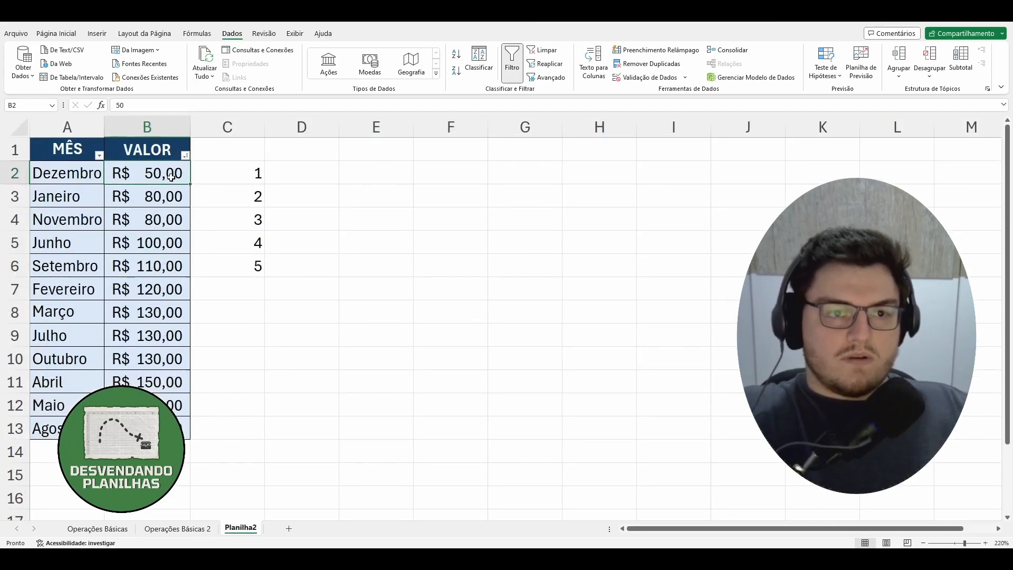
{"action": "left_click_drag", "start_coordinate": [161, 177], "coordinate": [188, 430]}
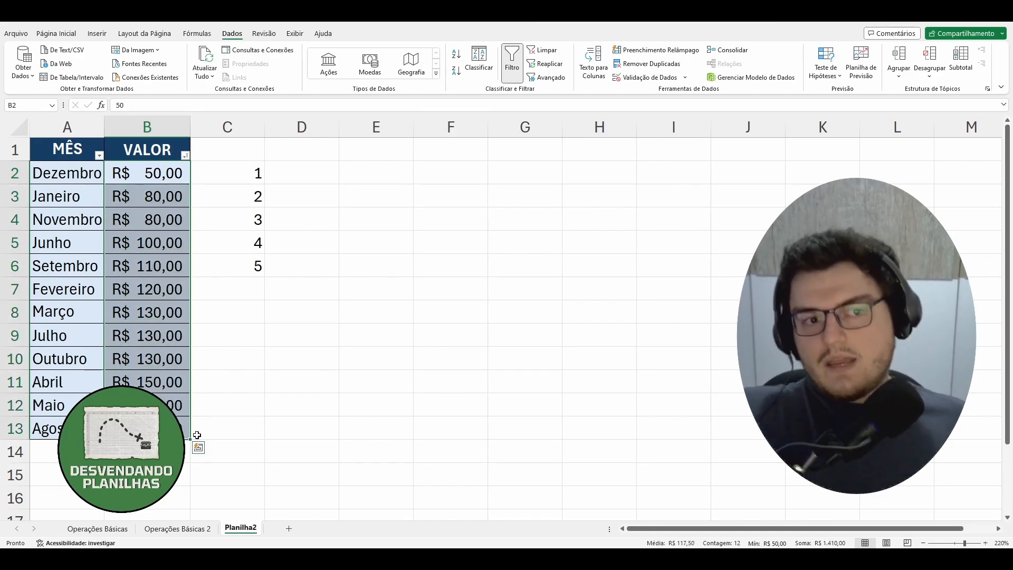
{"action": "left_click", "coordinate": [206, 202]}
{"action": "left_click", "coordinate": [178, 171]}
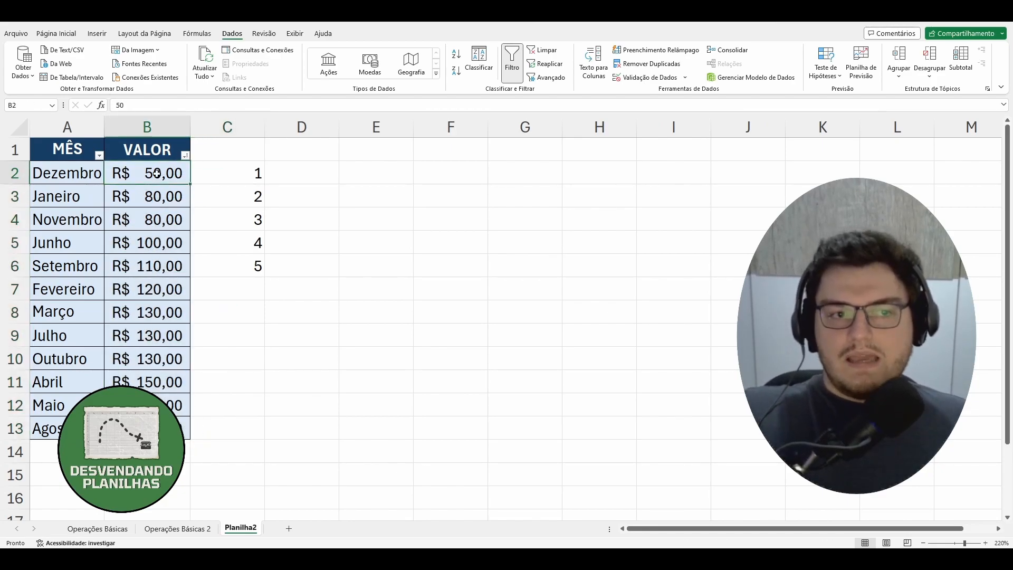
{"action": "left_click", "coordinate": [86, 174]}
{"action": "left_click_drag", "start_coordinate": [85, 174], "coordinate": [179, 430]}
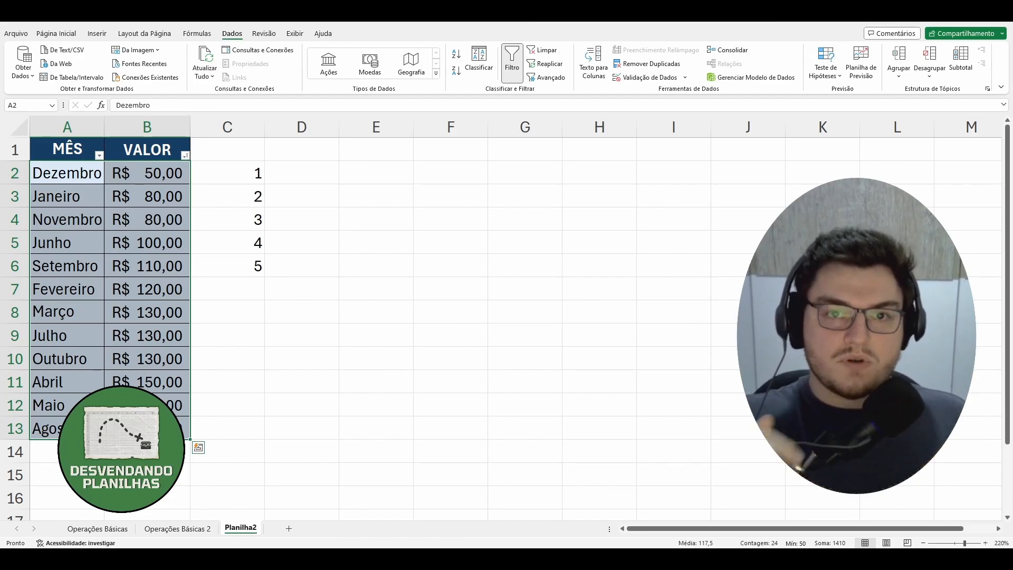
{"action": "left_click_drag", "start_coordinate": [232, 428], "coordinate": [278, 419]}
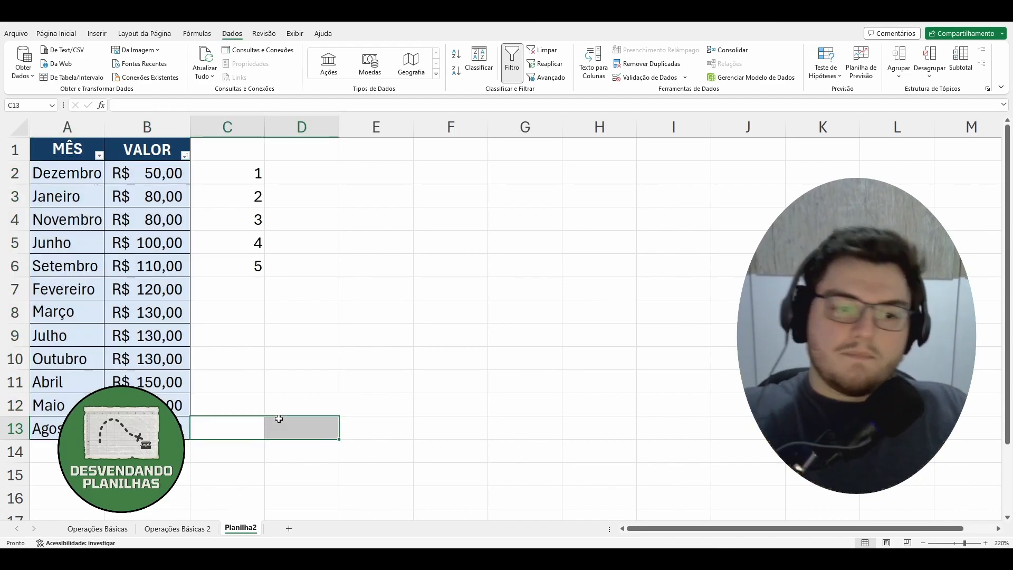
Narrow column C on Planilha2 and compare its 1 to 5 ranks with the lowest values in B2 and B3.
{"action": "left_click_drag", "start_coordinate": [267, 132], "coordinate": [215, 133]}
{"action": "left_click_drag", "start_coordinate": [206, 173], "coordinate": [208, 265]}
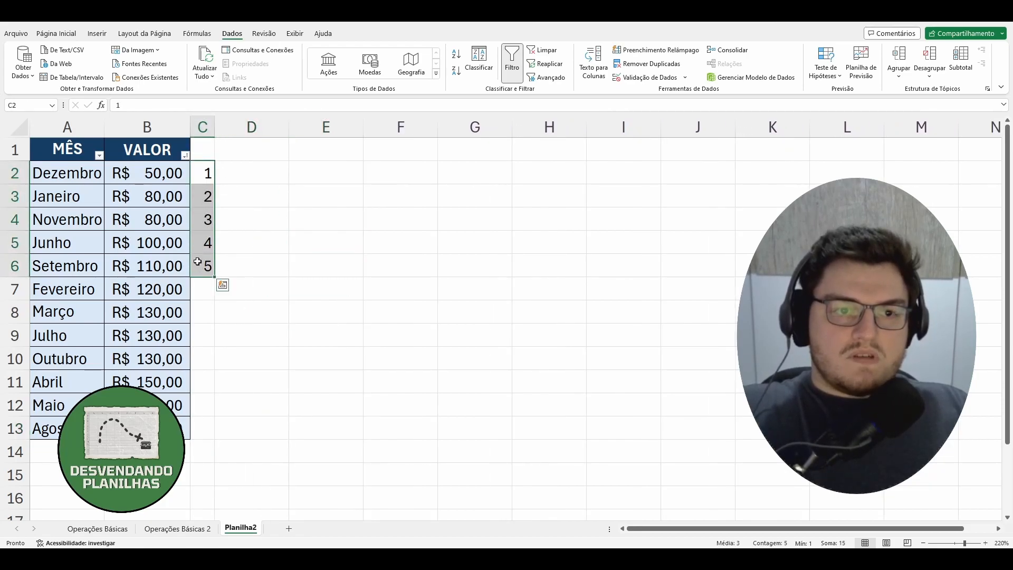
{"action": "left_click", "coordinate": [151, 180]}
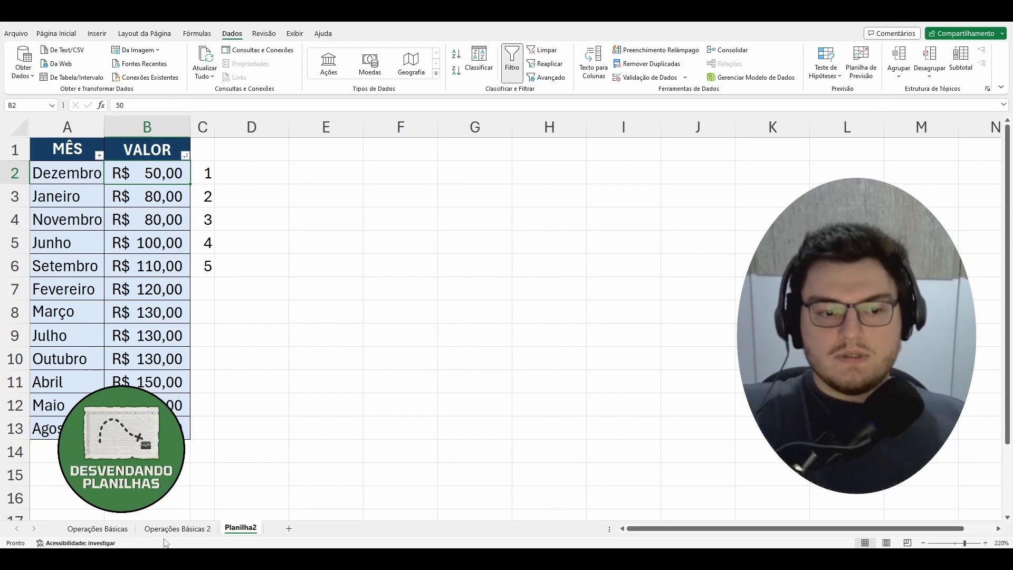
{"action": "left_click", "coordinate": [159, 199]}
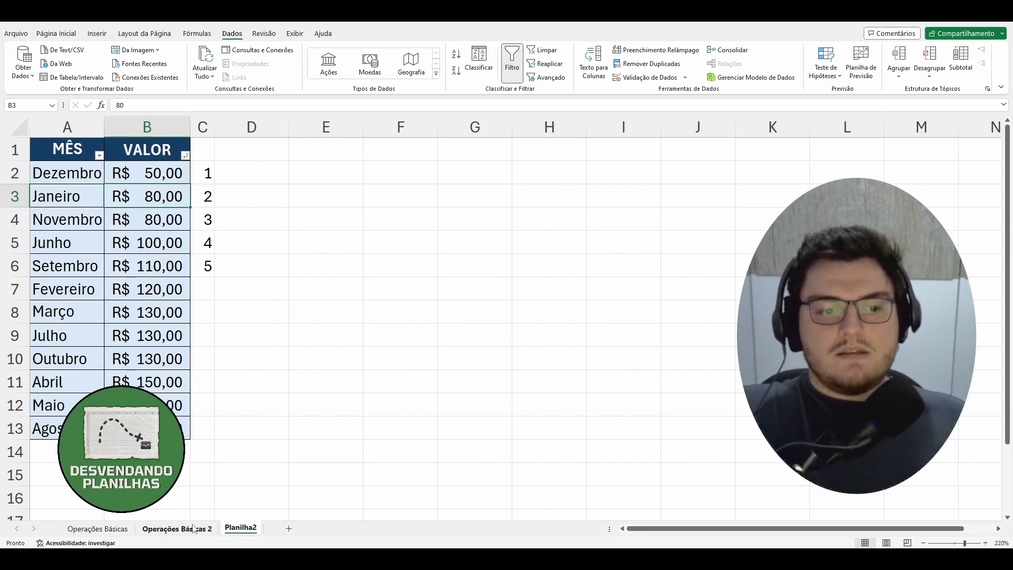
Change the k value of the MENOR formula in G6 on Operações Básicas 2 to 2.
{"action": "left_click", "coordinate": [177, 528]}
{"action": "left_click", "coordinate": [441, 223]}
{"action": "left_click", "coordinate": [175, 105]}
{"action": "key", "text": "BackSpace"}
{"action": "type", "text": "2"}
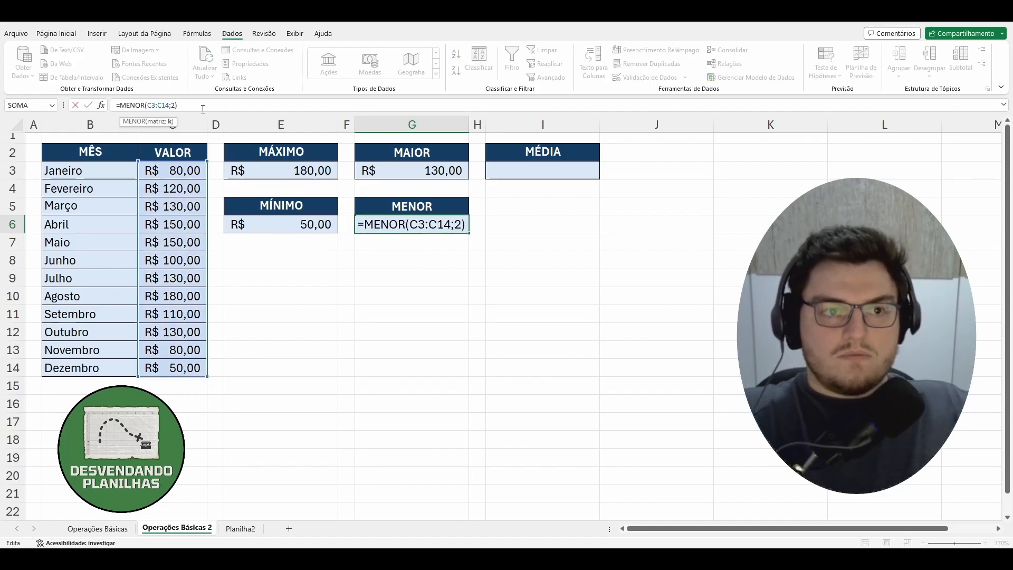
{"action": "key", "text": "Return"}
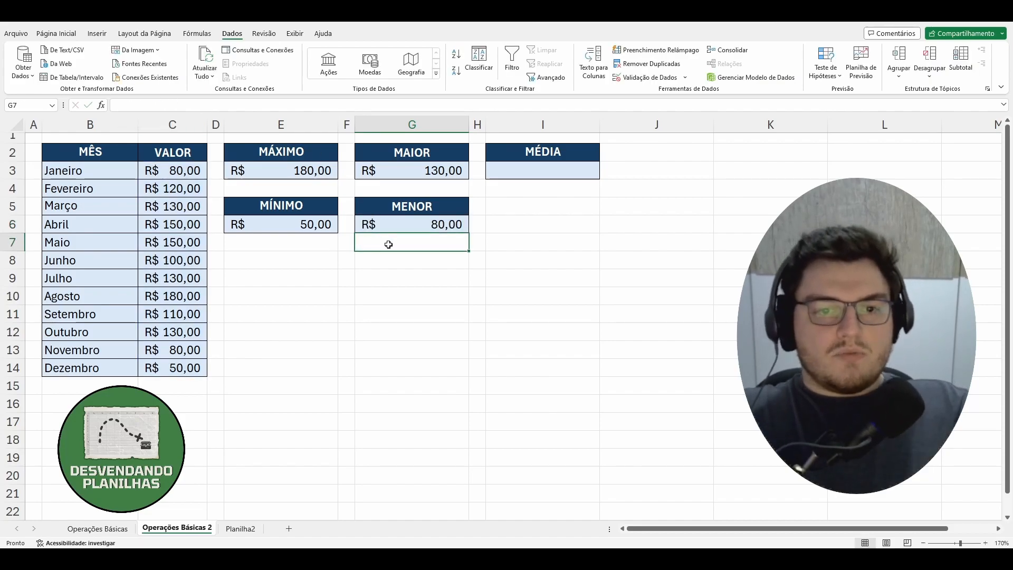
Change the k value of the MENOR formula in G6 to 3 and check the values in B3:B4 on Planilha2.
{"action": "left_click", "coordinate": [402, 225]}
{"action": "left_click", "coordinate": [172, 105]}
{"action": "key", "text": "BackSpace"}
{"action": "key", "text": "Escape"}
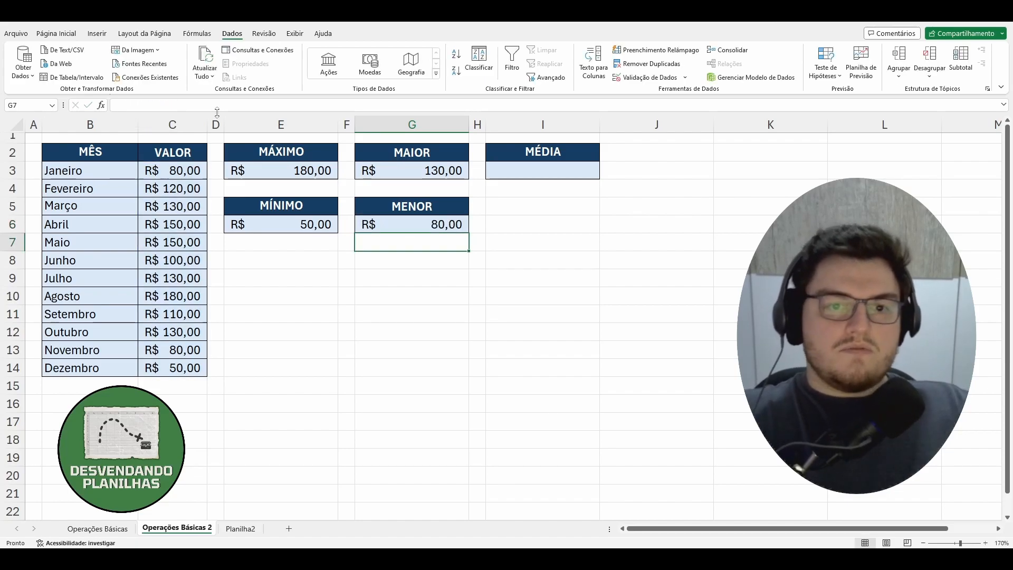
{"action": "left_click", "coordinate": [240, 528]}
{"action": "left_click_drag", "start_coordinate": [160, 191], "coordinate": [160, 220]}
{"action": "left_click", "coordinate": [368, 262]}
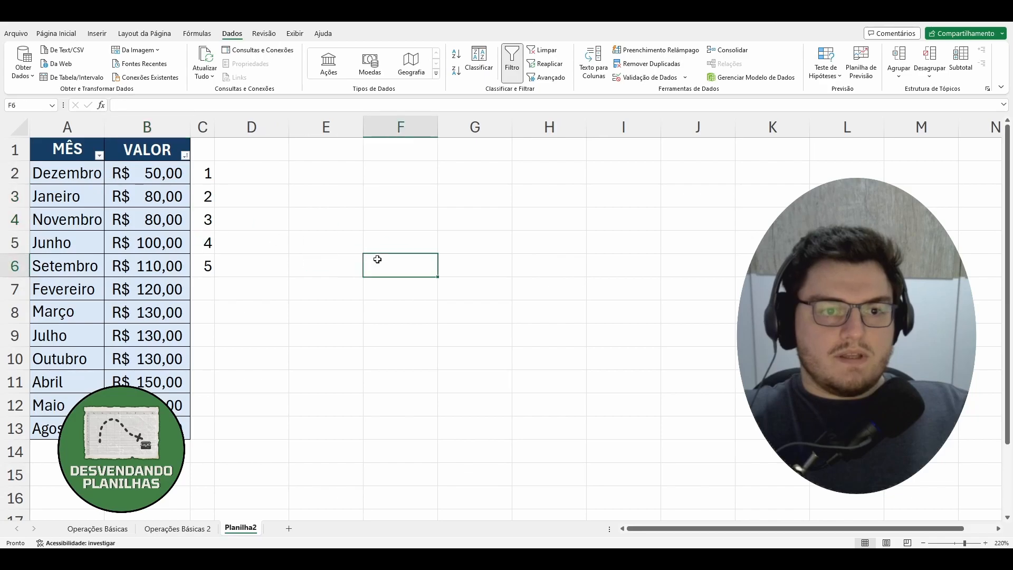
Return to Operações Básicas 2 and set the k value of the MENOR formula in G6 to 4.
{"action": "left_click", "coordinate": [177, 528]}
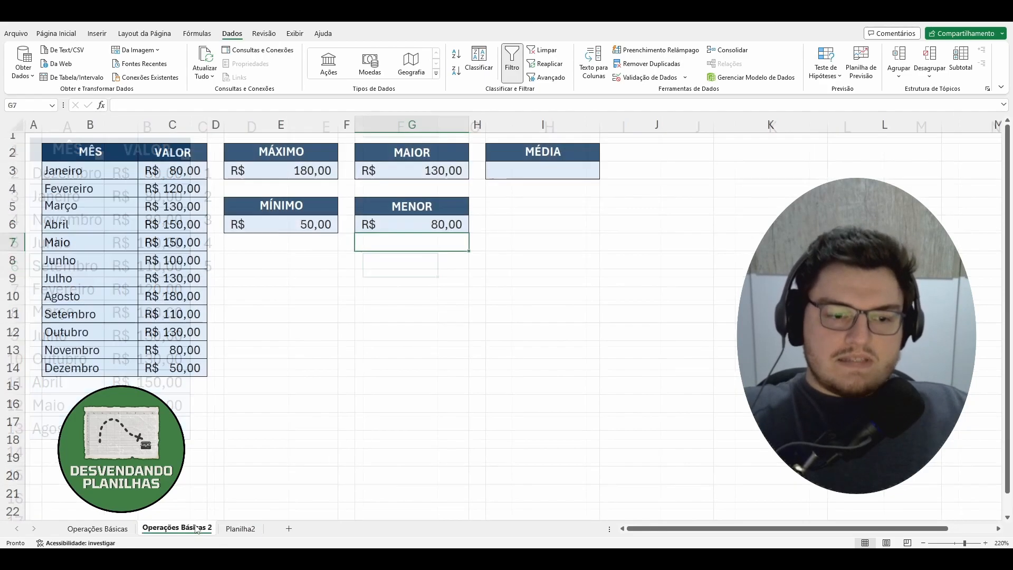
{"action": "left_click", "coordinate": [452, 219]}
{"action": "left_click", "coordinate": [226, 106]}
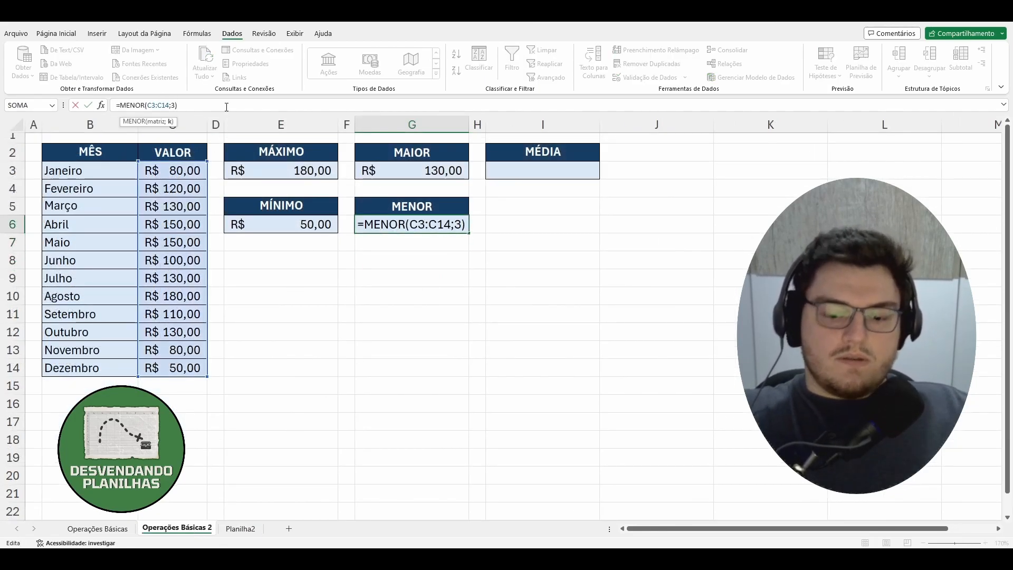
{"action": "key", "text": "BackSpace"}
{"action": "type", "text": "4"}
{"action": "key", "text": "Return"}
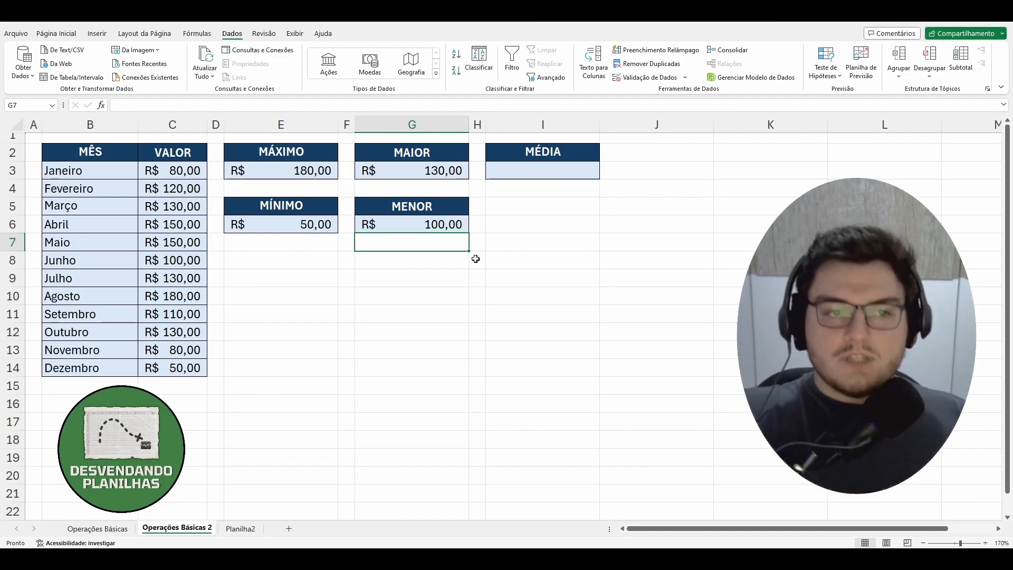
Begin a formula in I3 with =méd, including the accent, to bring up the average functions.
{"action": "left_click", "coordinate": [539, 171]}
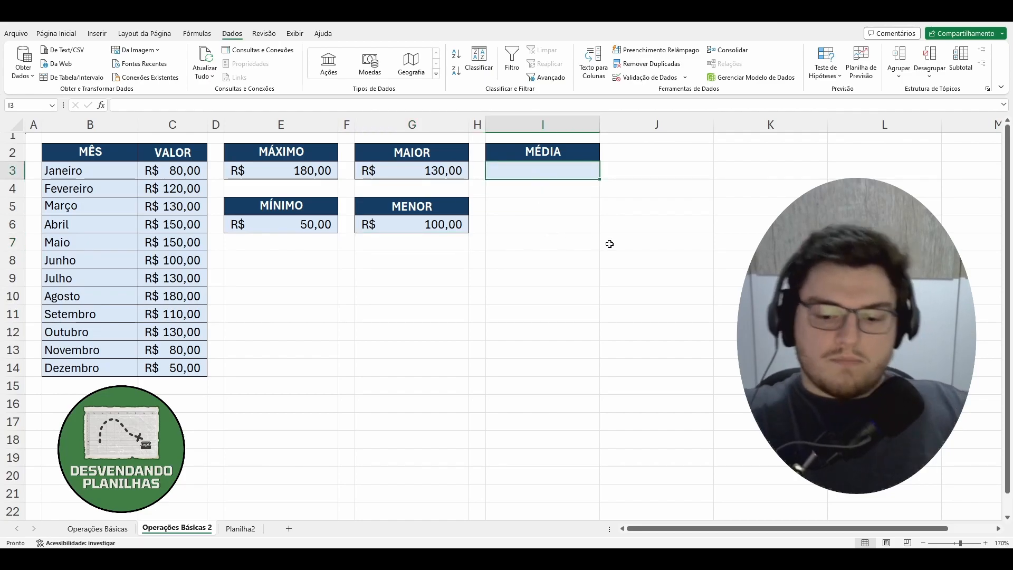
{"action": "type", "text": "="}
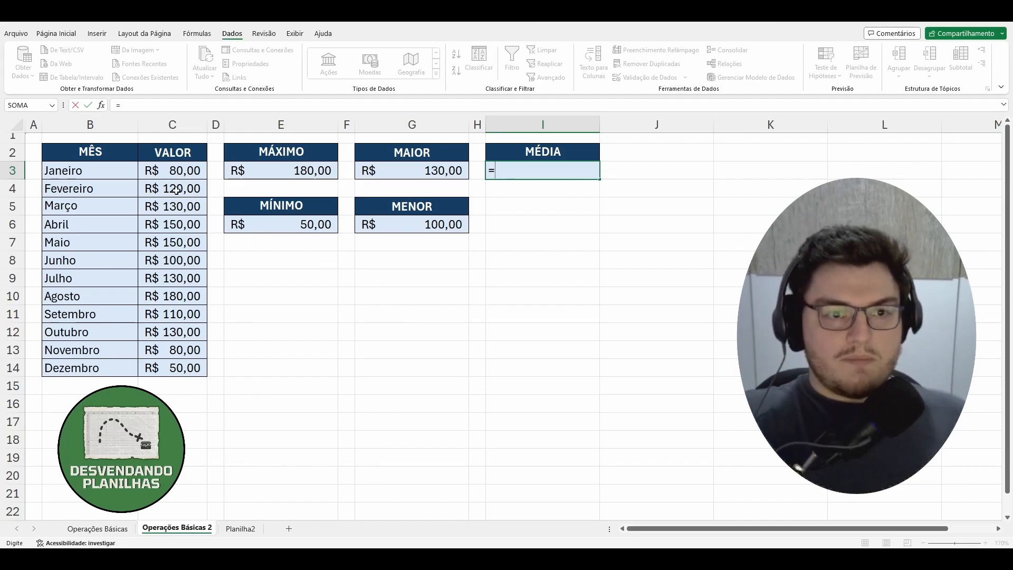
{"action": "type", "text": "m"}
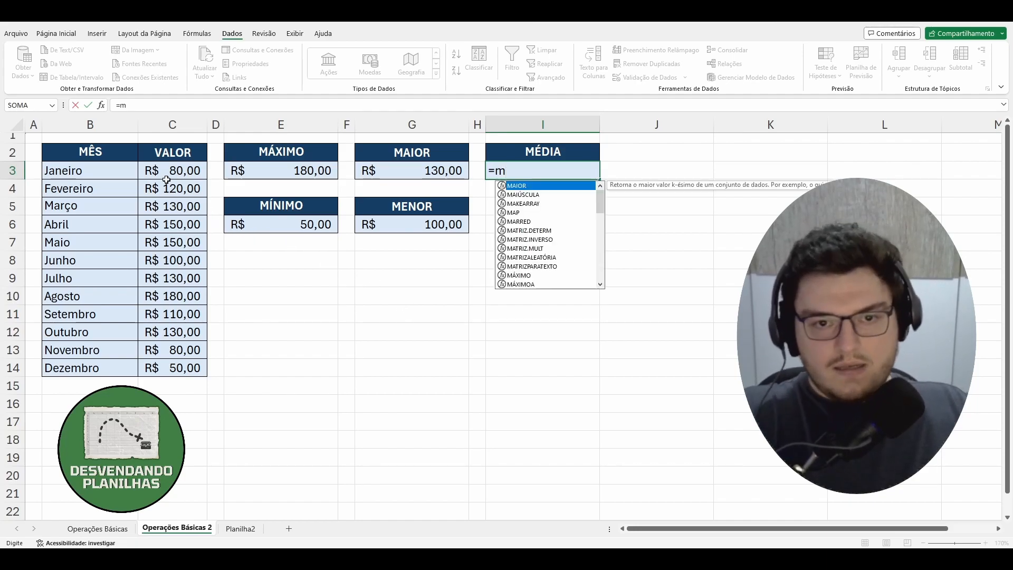
{"action": "type", "text": "e"}
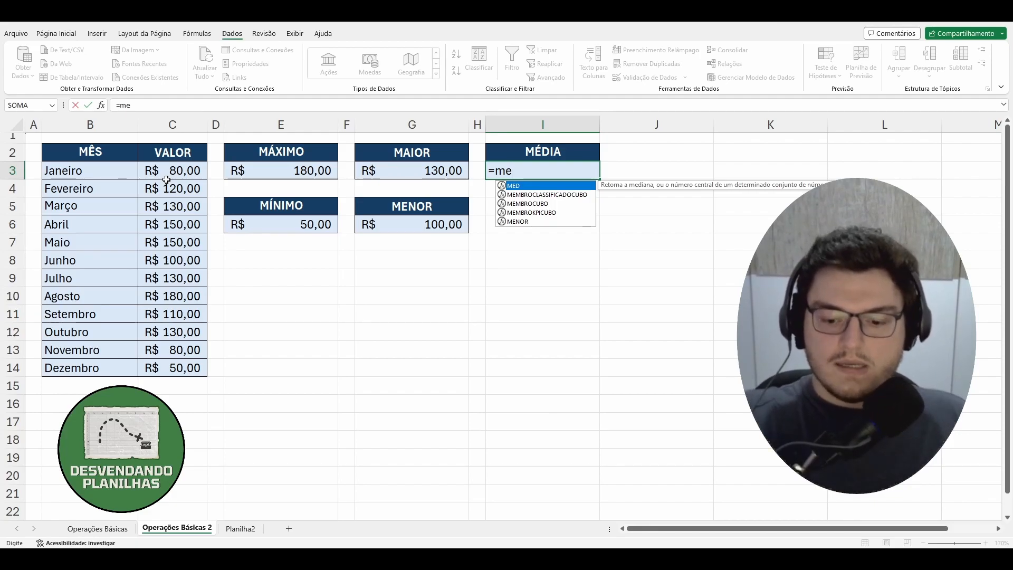
{"action": "key", "text": "BackSpace"}
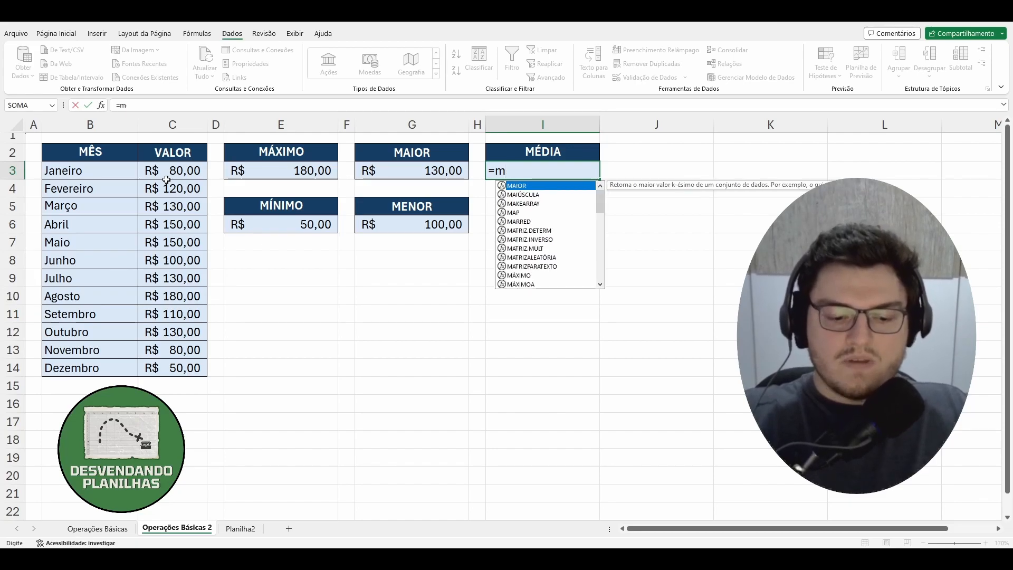
{"action": "type", "text": "éd"}
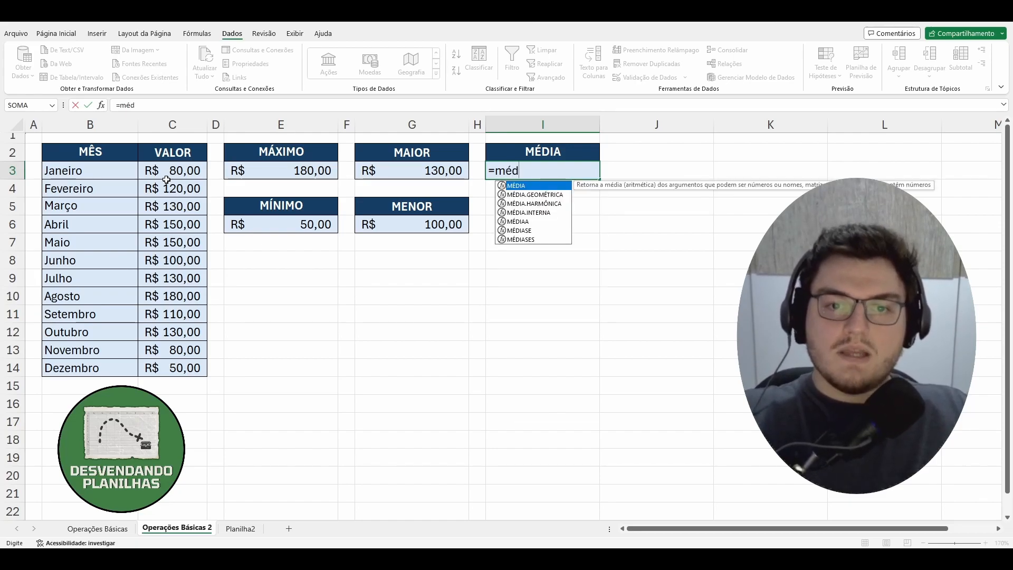
Complete the I3 formula with the suggested MÉDIA function over the range C3:C14.
{"action": "key", "text": "Down"}
{"action": "key", "text": "Down"}
{"action": "key", "text": "Down"}
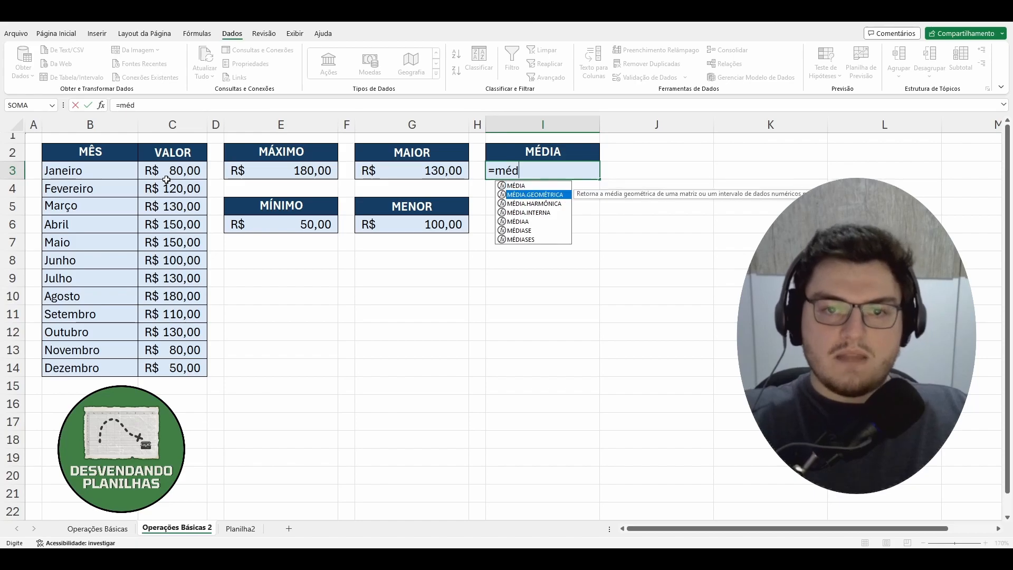
{"action": "key", "text": "Up"}
{"action": "key", "text": "Up"}
{"action": "key", "text": "Up"}
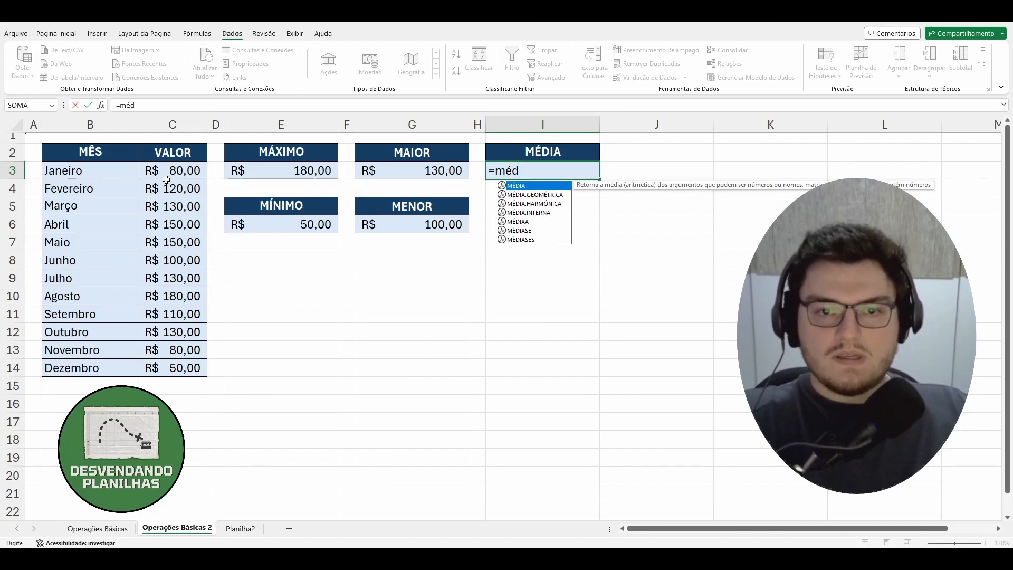
{"action": "key", "text": "Tab"}
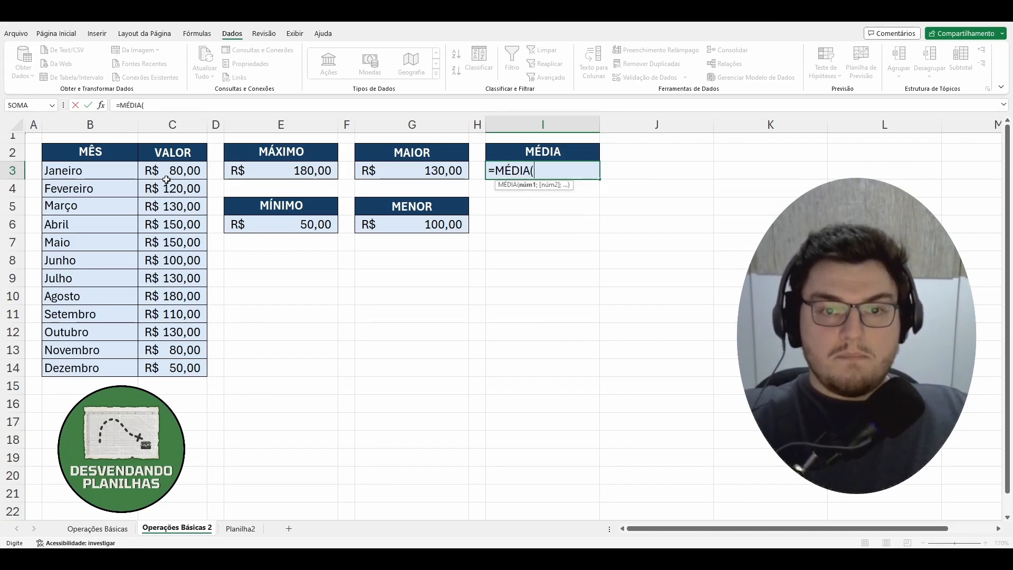
{"action": "left_click", "coordinate": [175, 171]}
{"action": "left_click_drag", "start_coordinate": [175, 171], "coordinate": [198, 368]}
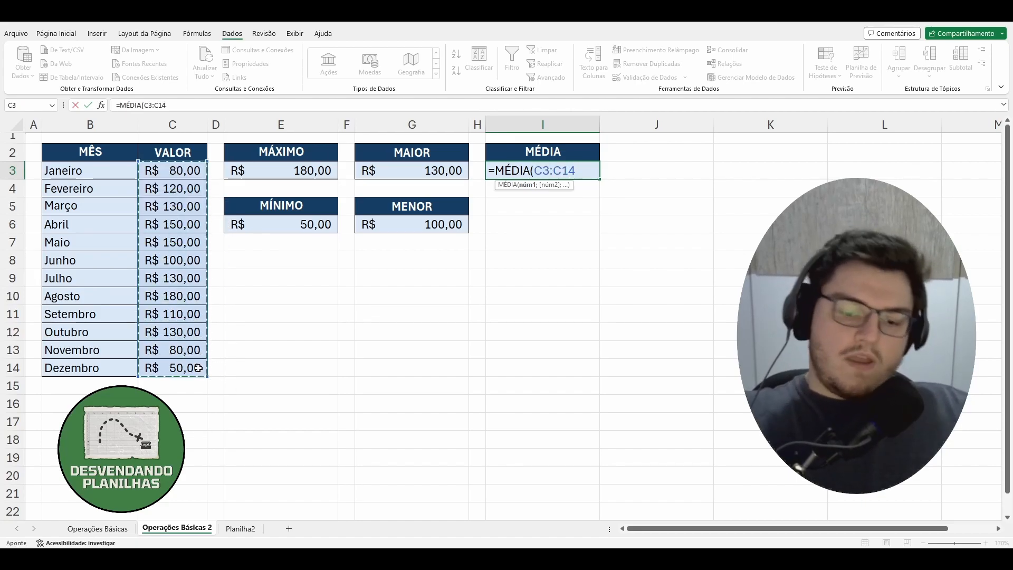
{"action": "key", "text": "Return"}
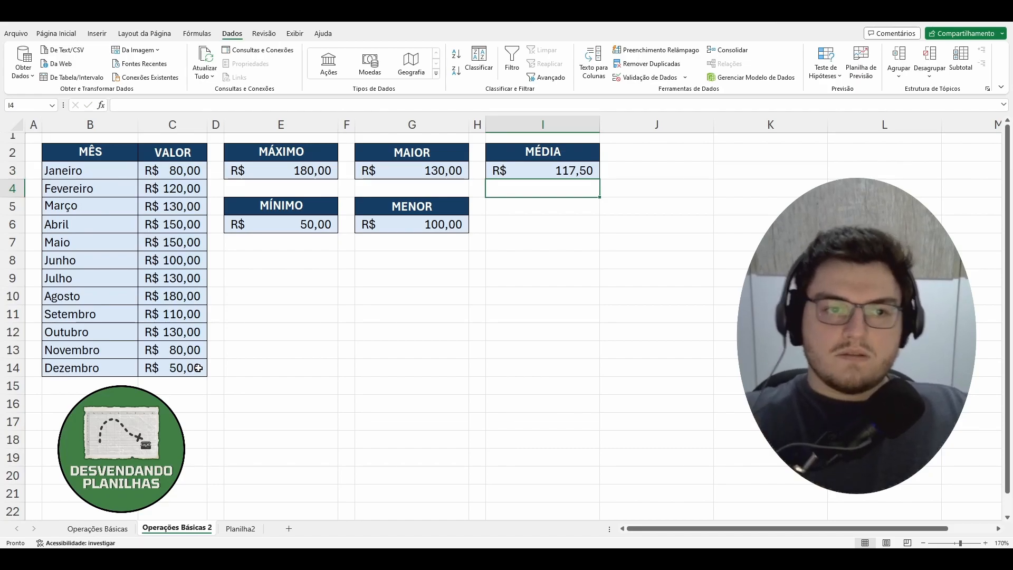
Examine the table and compare the status bar statistics for C3:C14 and C3:C5 with the MÉDIA result.
{"action": "left_click", "coordinate": [189, 169]}
{"action": "left_click_drag", "start_coordinate": [189, 169], "coordinate": [199, 367]}
{"action": "left_click", "coordinate": [425, 343]}
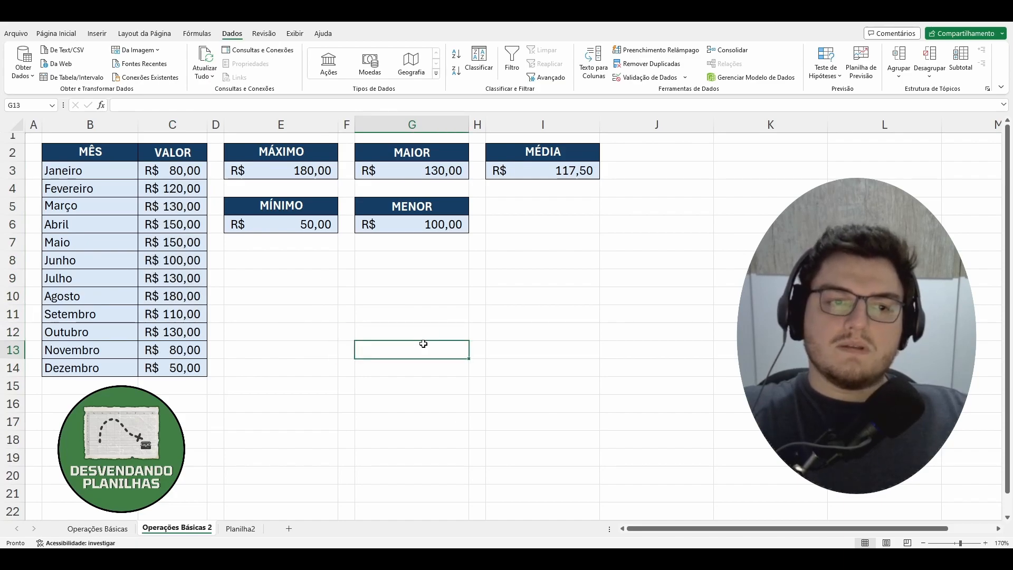
{"action": "left_click_drag", "start_coordinate": [89, 160], "coordinate": [195, 362]}
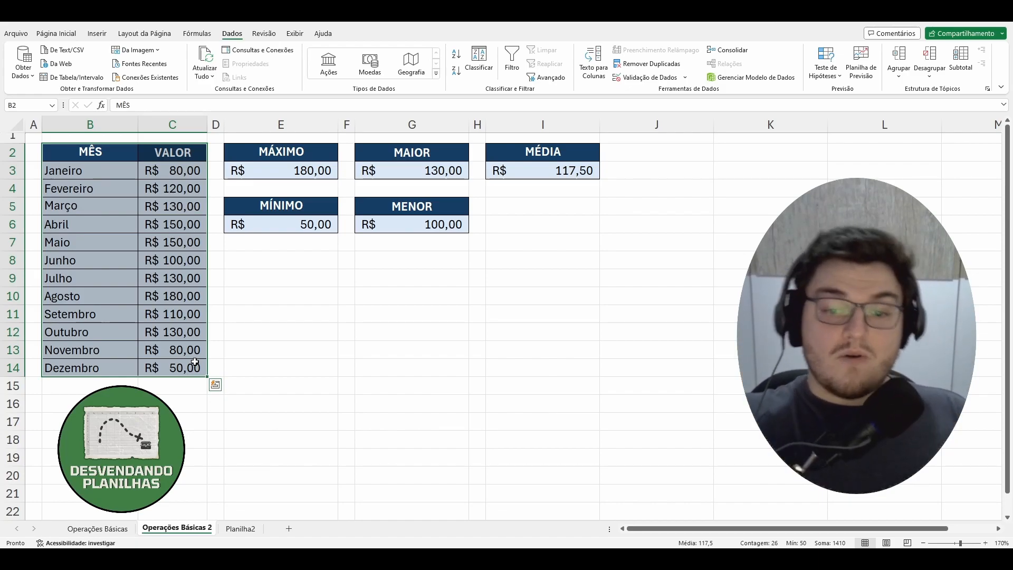
{"action": "left_click", "coordinate": [323, 346]}
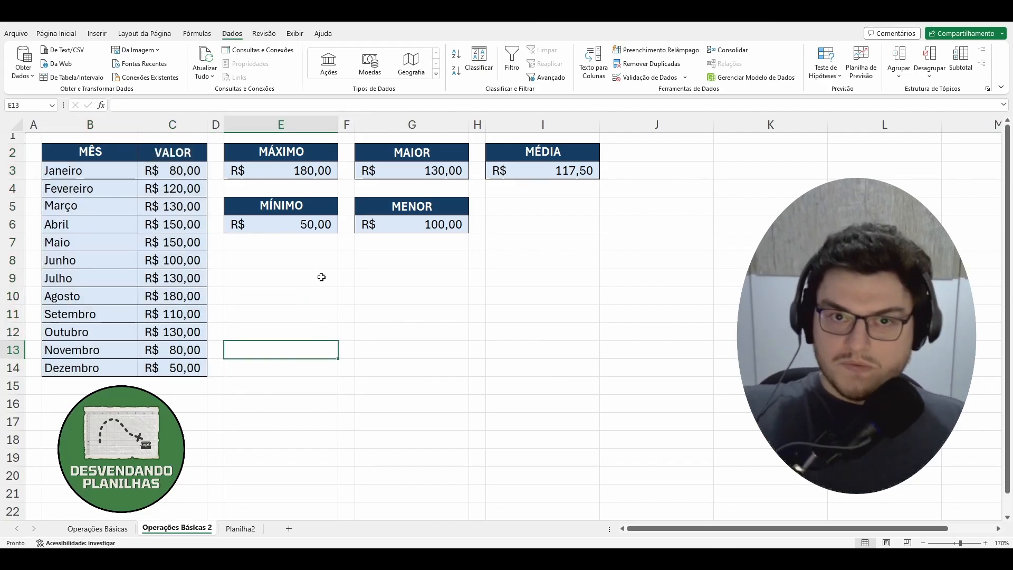
{"action": "left_click_drag", "start_coordinate": [191, 178], "coordinate": [198, 367]}
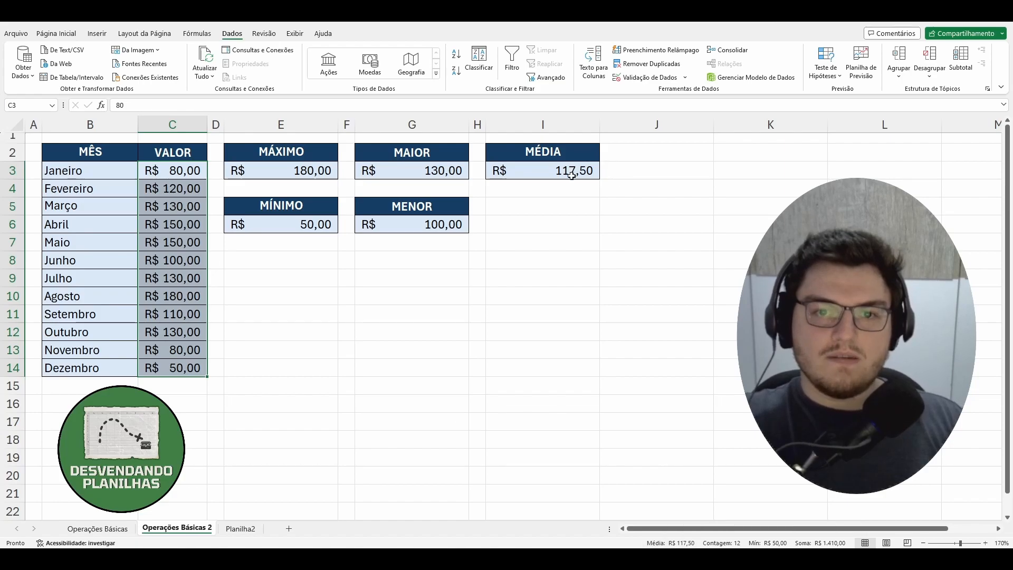
{"action": "left_click", "coordinate": [283, 329]}
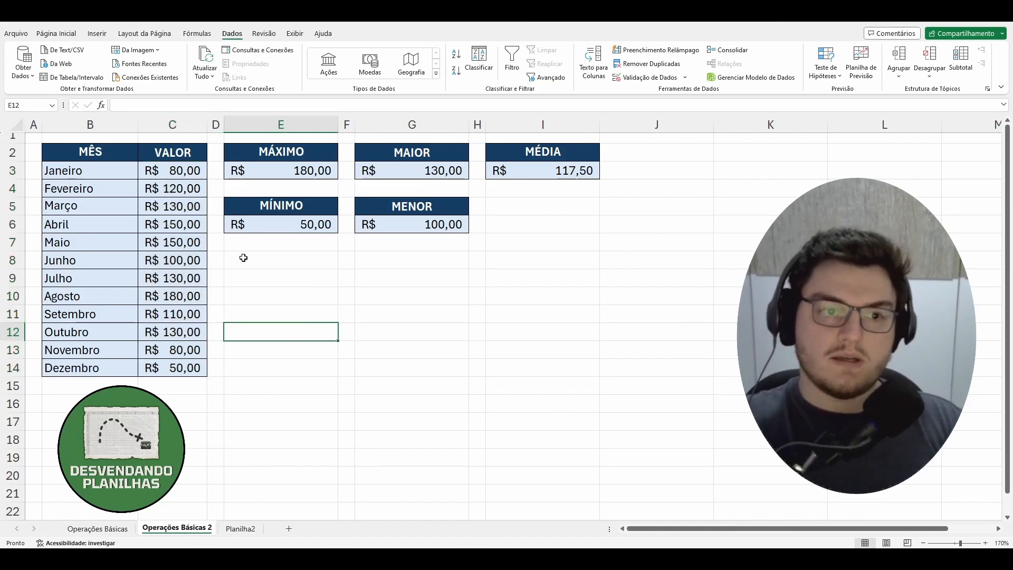
{"action": "left_click_drag", "start_coordinate": [196, 174], "coordinate": [194, 205]}
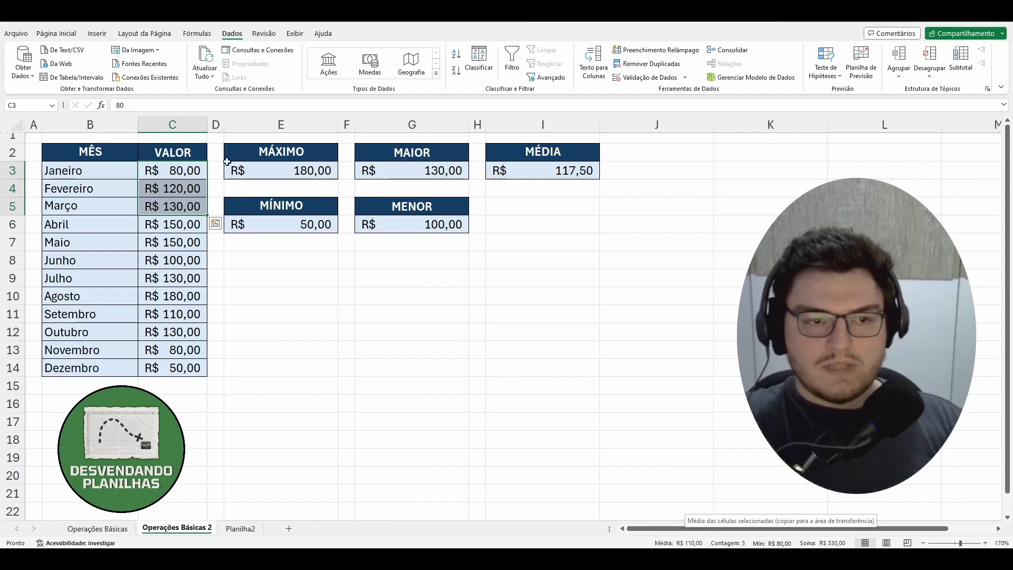
{"action": "left_click_drag", "start_coordinate": [271, 310], "coordinate": [268, 301]}
Select the values in C3:C14 and add Contagem Numérica to the status bar statistics.
{"action": "left_click_drag", "start_coordinate": [190, 175], "coordinate": [193, 372]}
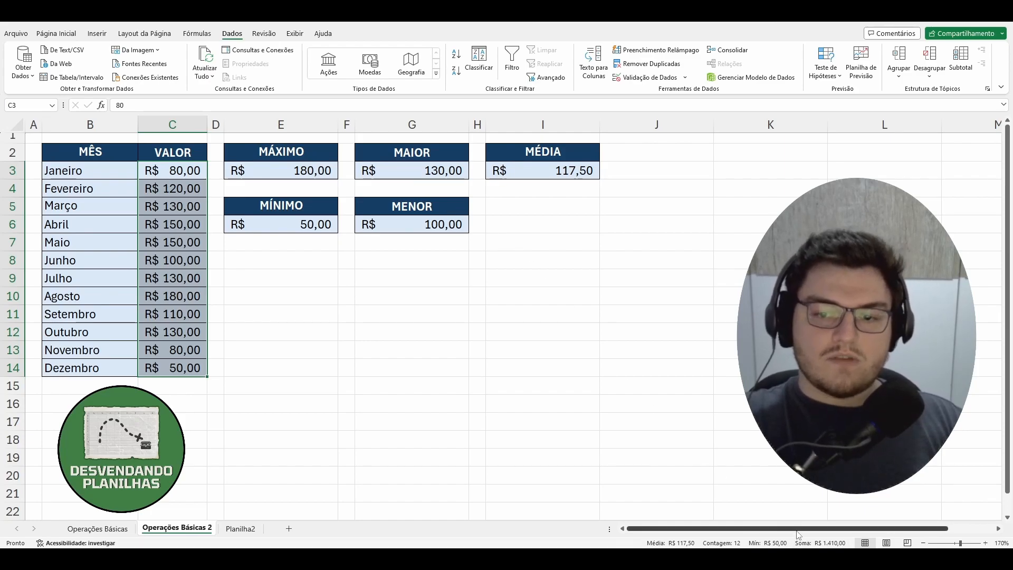
{"action": "right_click", "coordinate": [642, 546]}
{"action": "left_click", "coordinate": [701, 430]}
{"action": "left_click", "coordinate": [561, 547]}
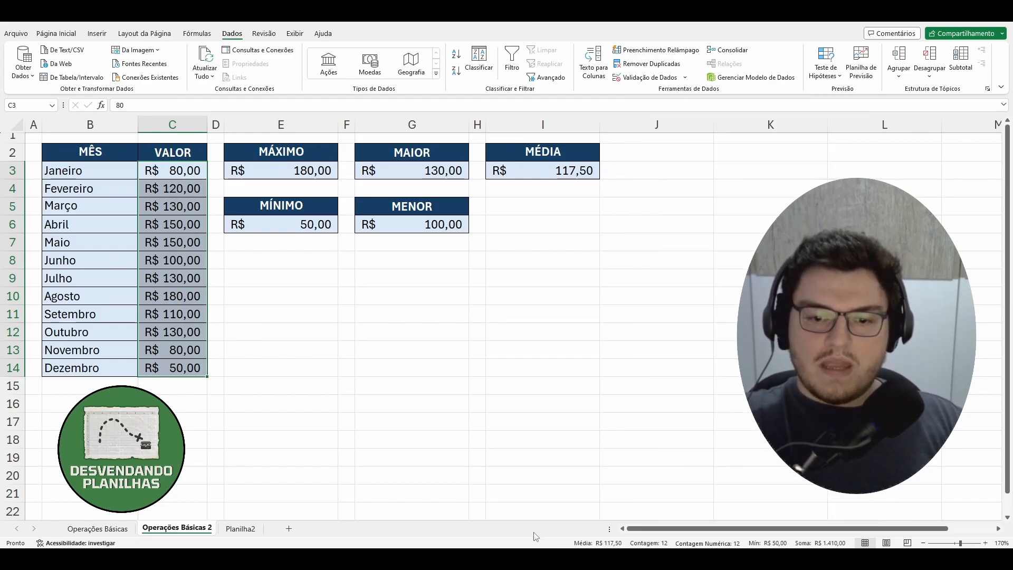
Remove Contagem Numérica from the status bar statistics and add Máximo.
{"action": "right_click", "coordinate": [556, 546]}
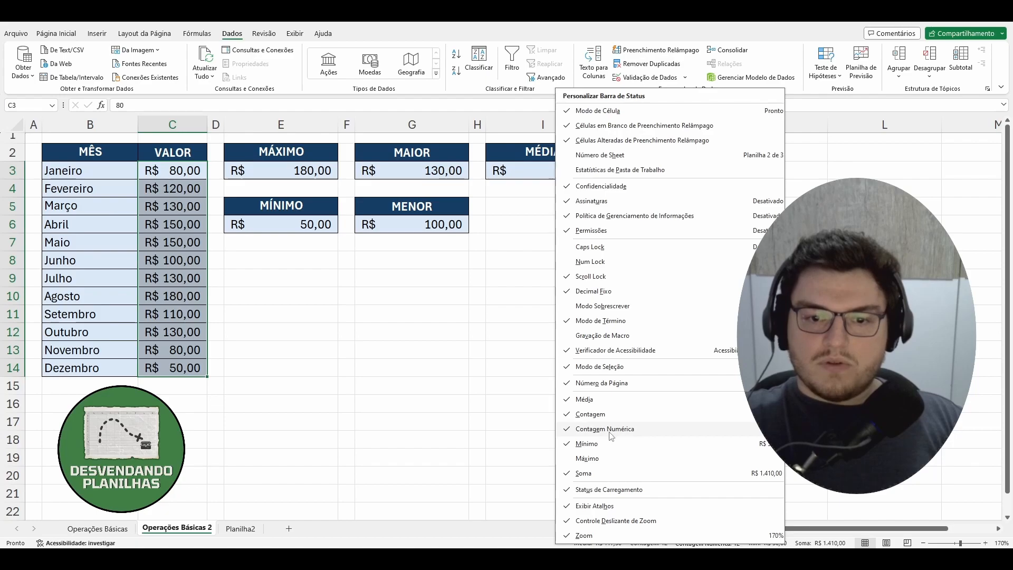
{"action": "left_click", "coordinate": [590, 459]}
{"action": "left_click", "coordinate": [531, 542]}
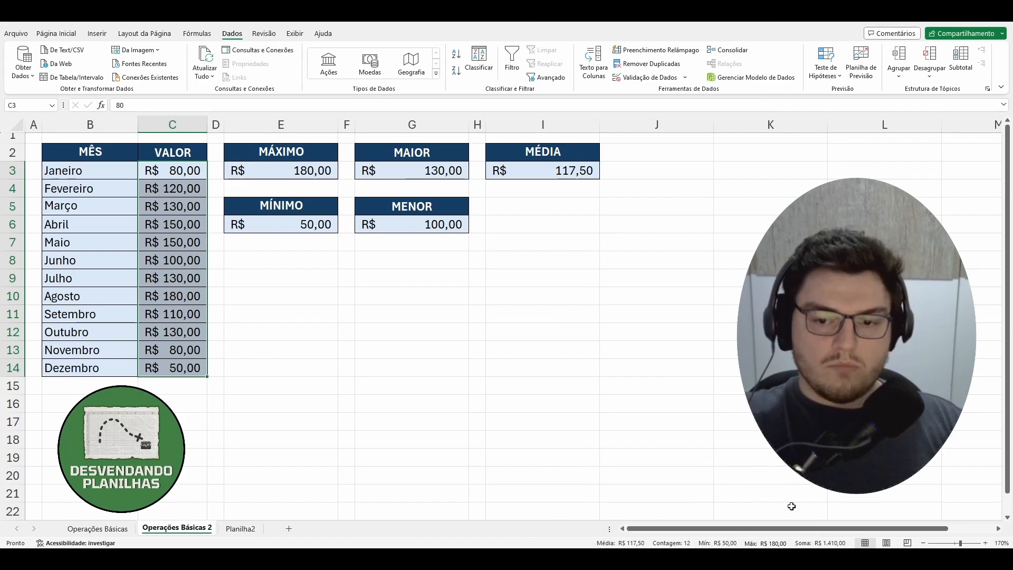
Select the values from C3 down to C8 to check their statistics in the status bar.
{"action": "left_click", "coordinate": [378, 348]}
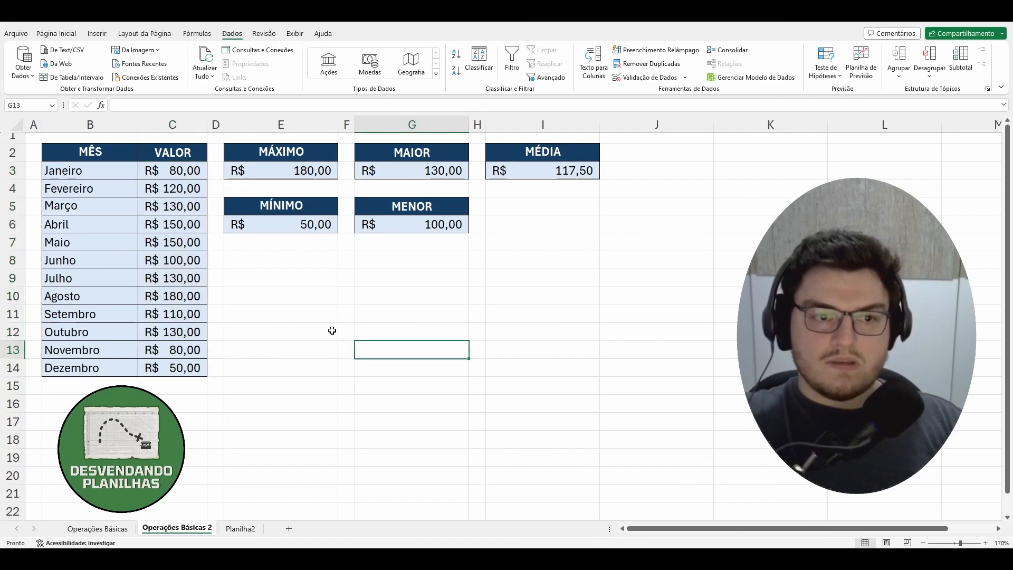
{"action": "left_click", "coordinate": [543, 273]}
{"action": "left_click", "coordinate": [333, 259]}
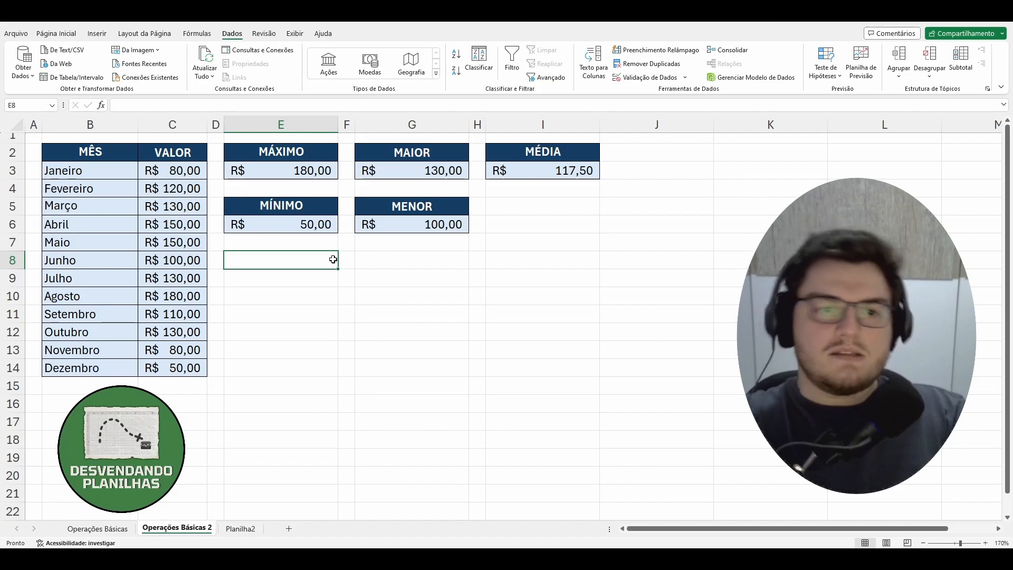
{"action": "left_click_drag", "start_coordinate": [177, 171], "coordinate": [177, 264]}
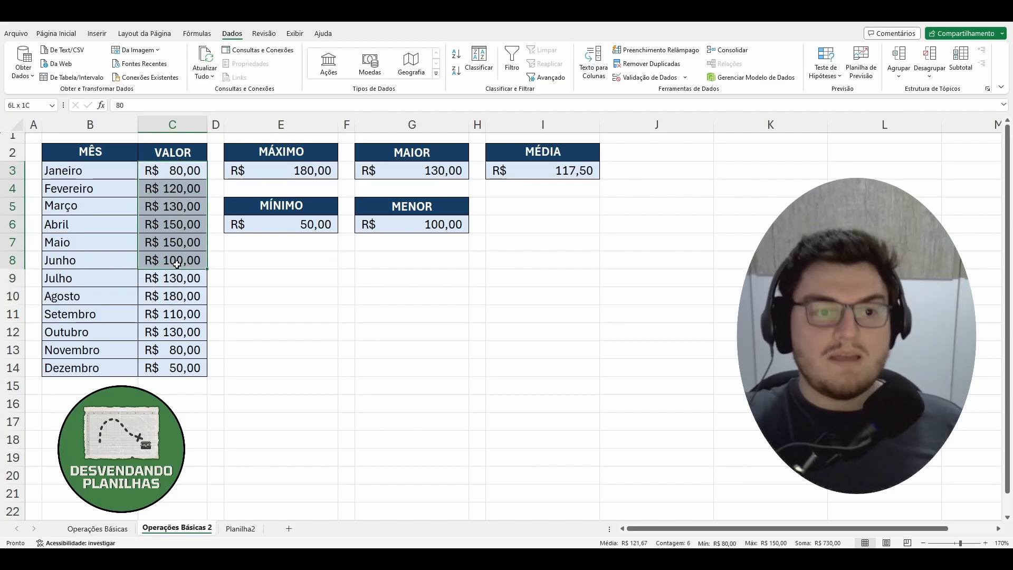